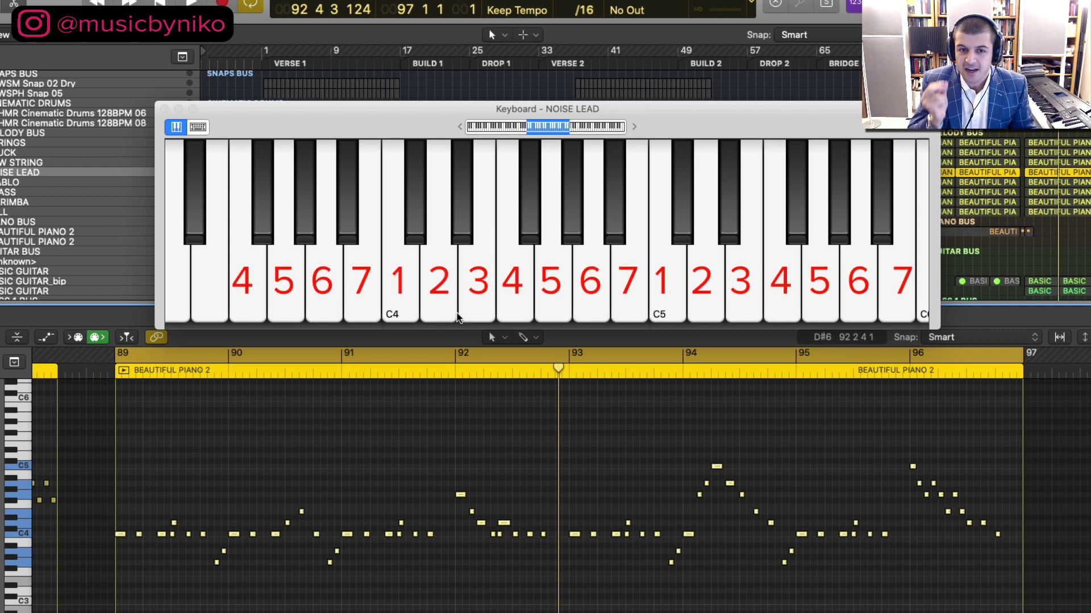
Move the playhead to the start of bar 89, where the melody begins
{"action": "left_click", "coordinate": [115, 372]}
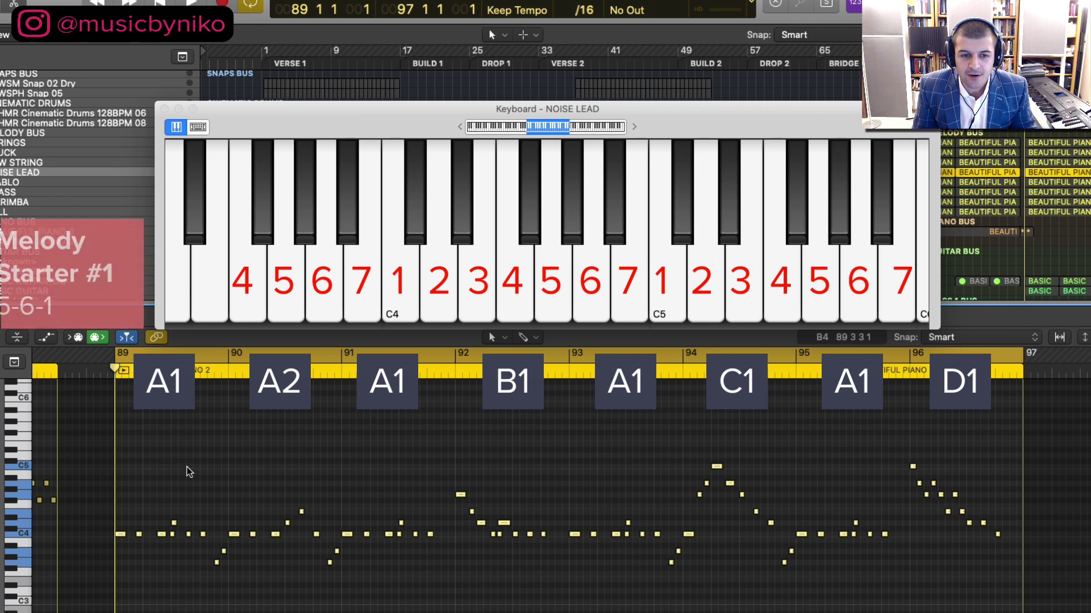
Play the melody from the last beat of bar 89, then replay it from just before bar 94
{"action": "left_click", "coordinate": [206, 355]}
{"action": "key", "text": "c"}
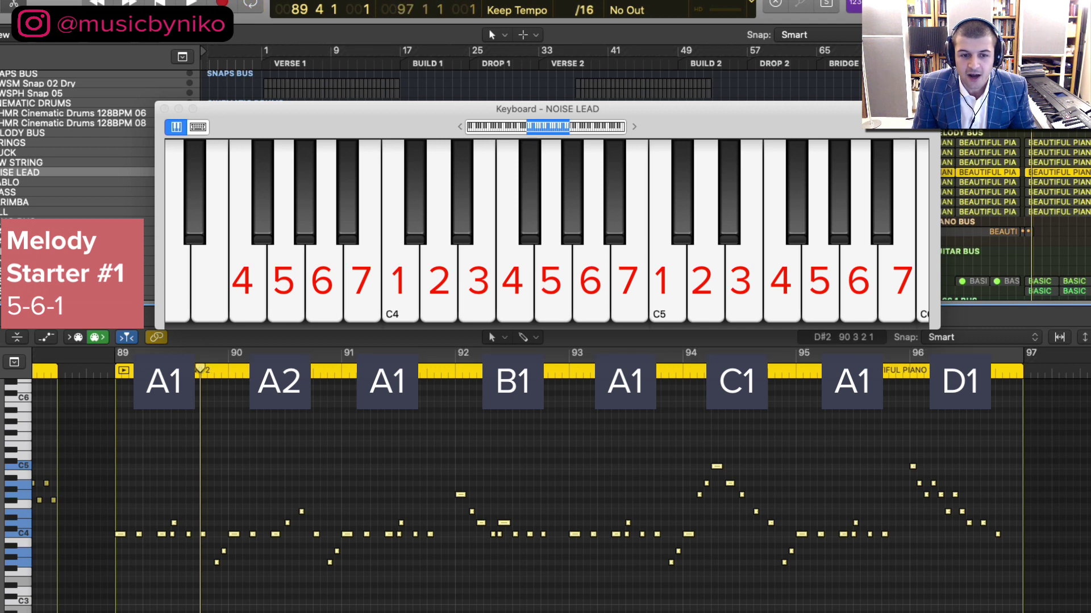
{"action": "key", "text": "space"}
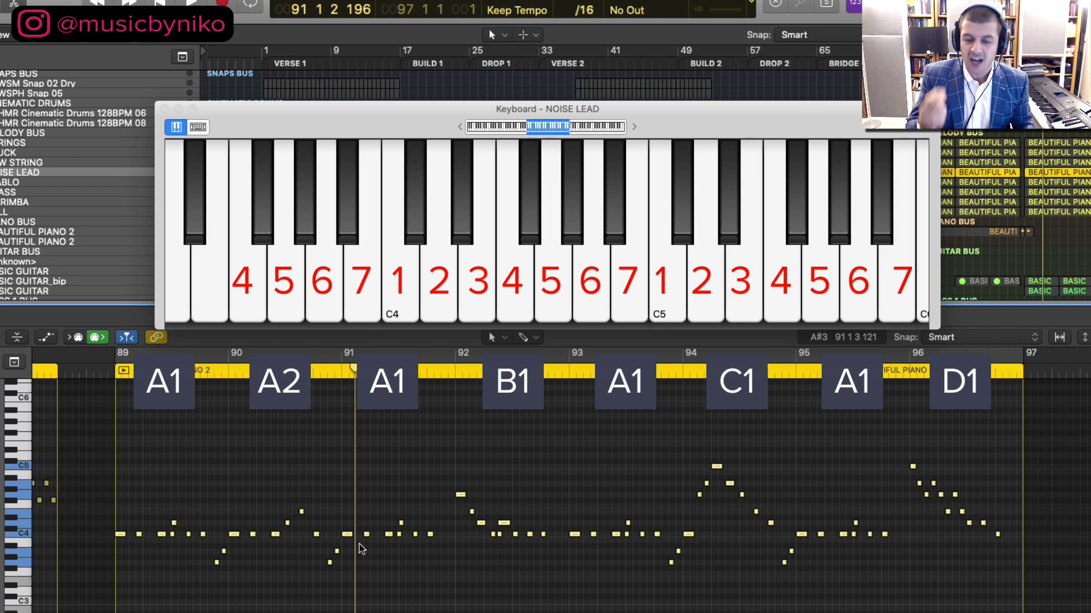
{"action": "left_click", "coordinate": [668, 372]}
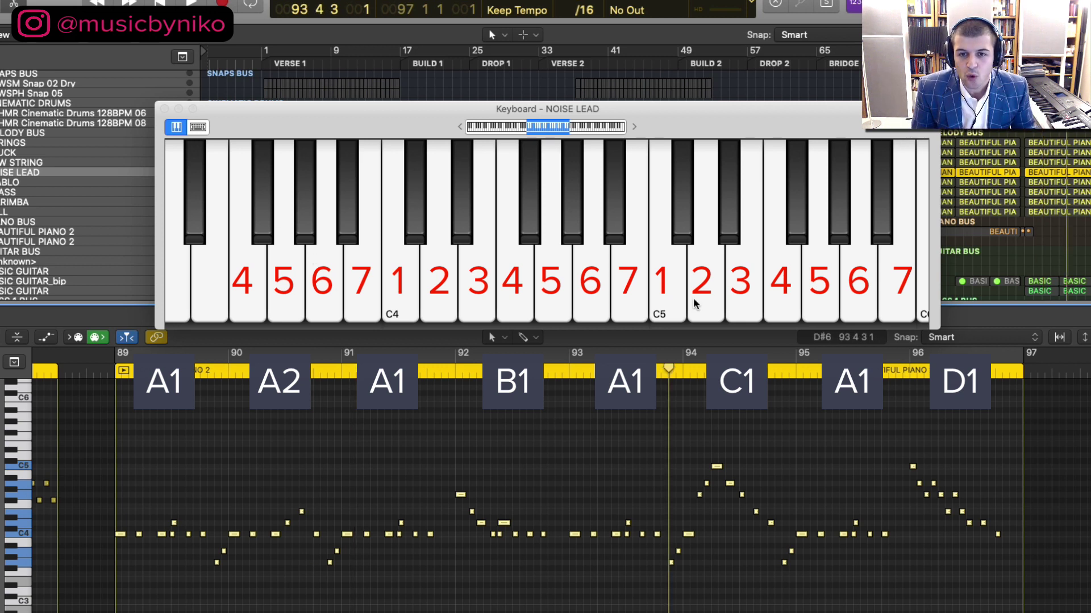
{"action": "key", "text": "space"}
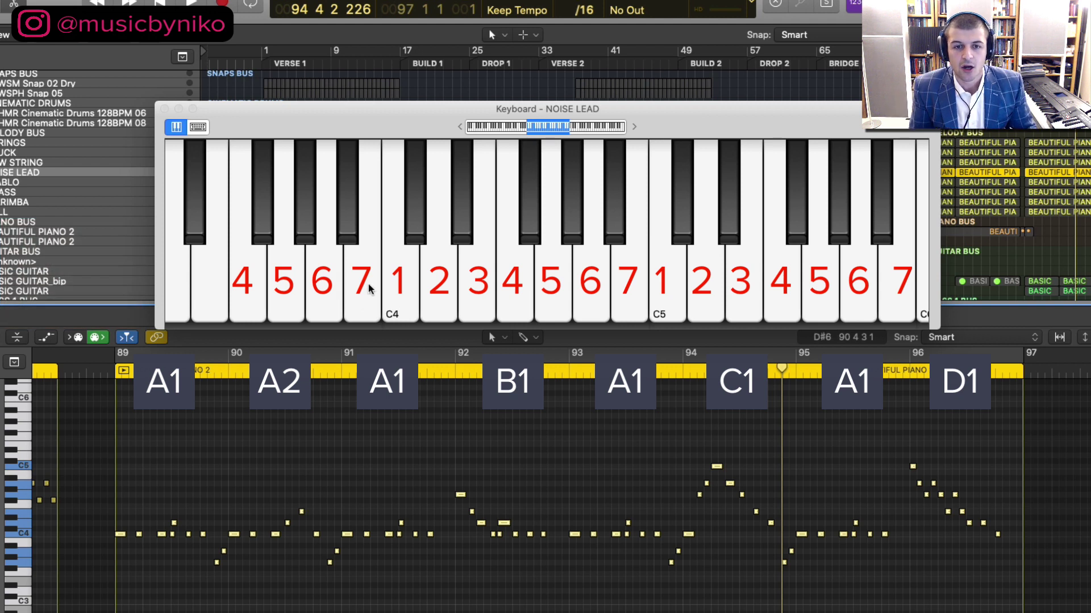
Sound C4, D4, G4 and A4 (scale degrees 1, 2, 5, 6) on the NOISE LEAD keyboard
{"action": "left_click", "coordinate": [404, 300]}
{"action": "left_click", "coordinate": [437, 296]}
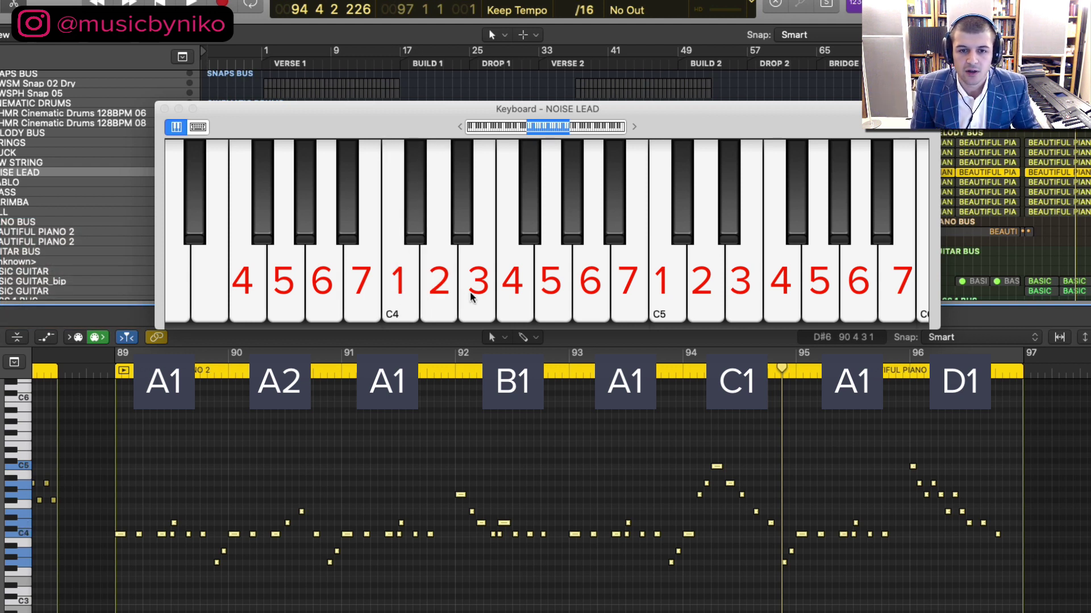
{"action": "left_click", "coordinate": [551, 294]}
{"action": "left_click", "coordinate": [585, 292]}
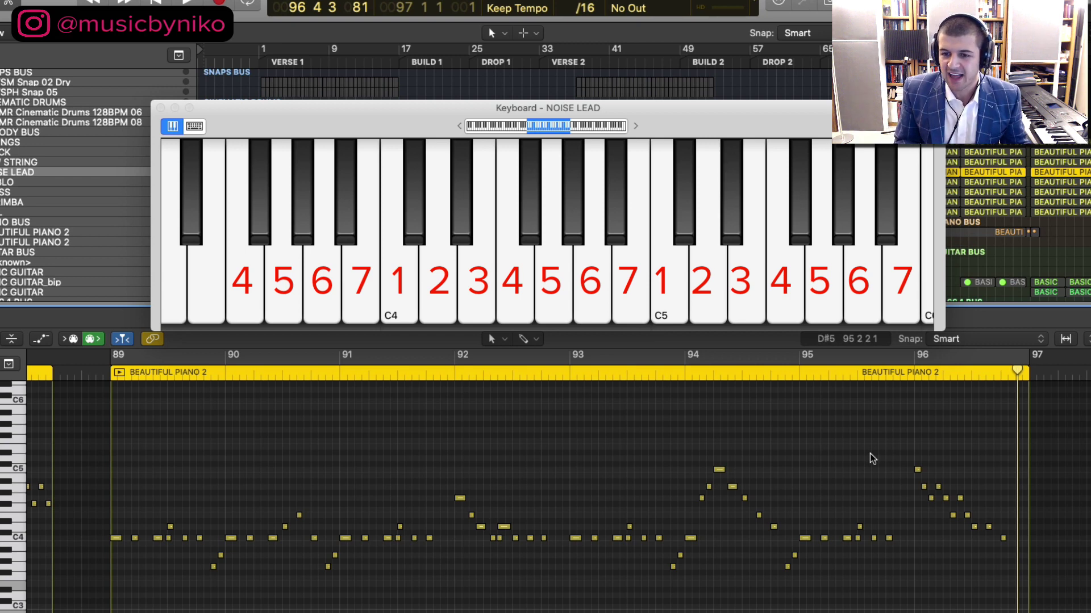
Zoom in on the closing bars and play the triplet run from the start of bar 96
{"action": "key", "text": "super+Right"}
{"action": "key", "text": "super+Right"}
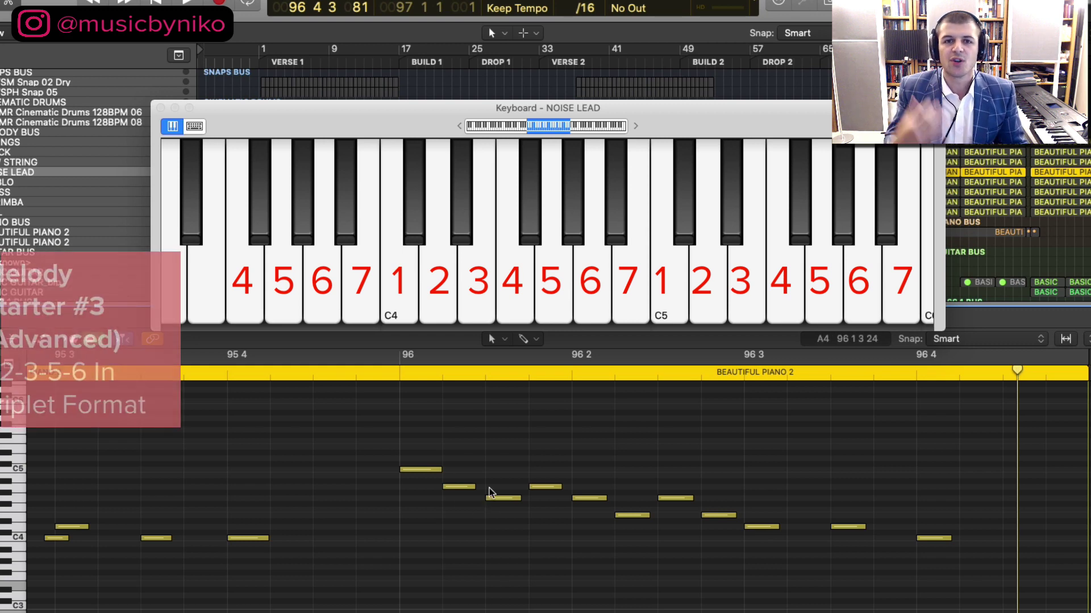
{"action": "left_click", "coordinate": [396, 375]}
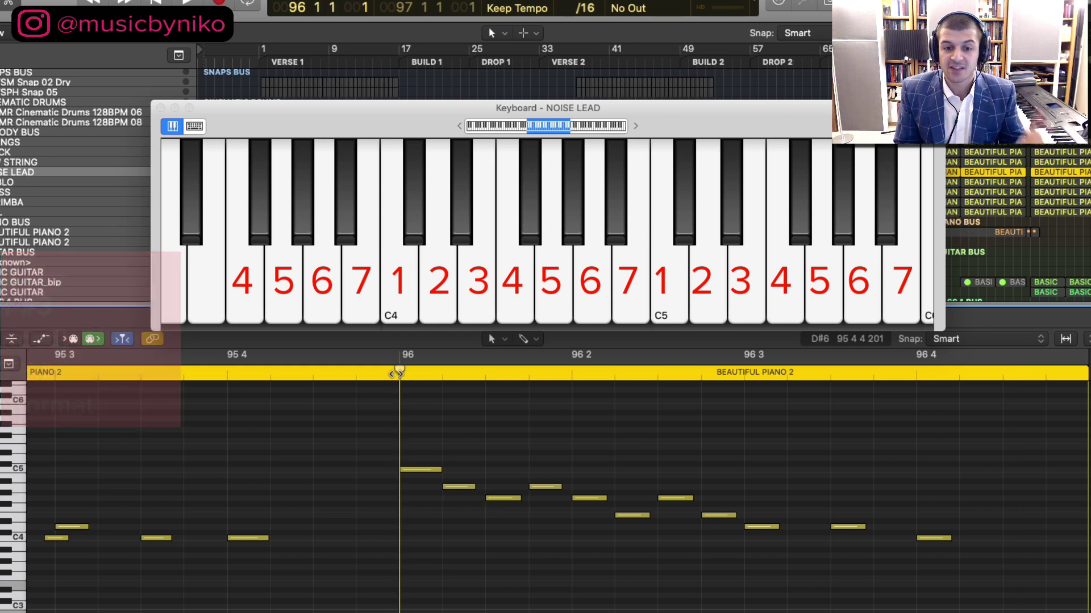
{"action": "key", "text": "space"}
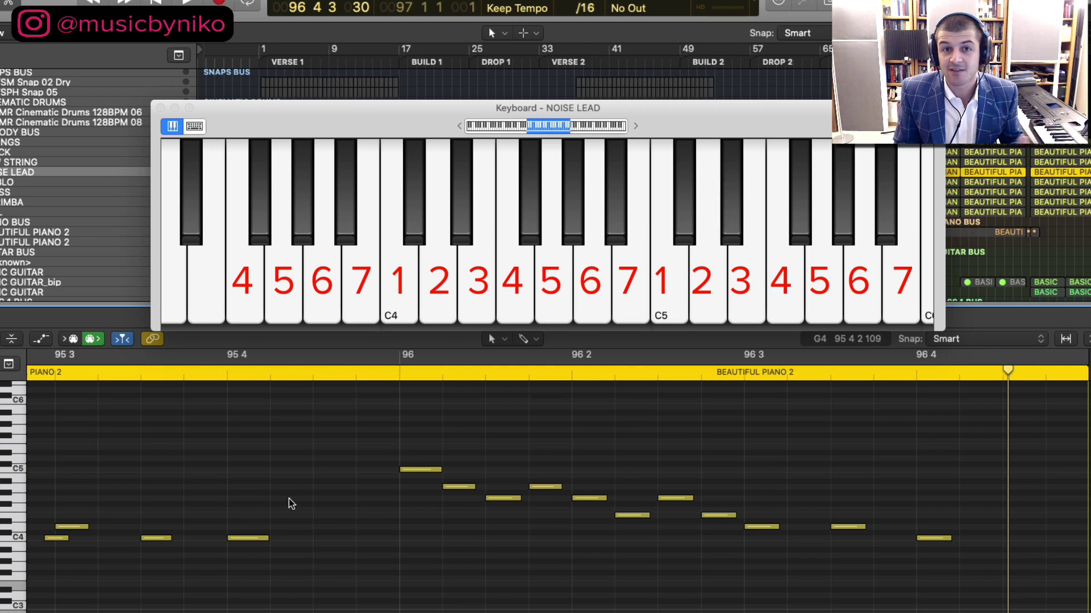
Zoom out and scroll the Piano Roll so bars 89–96 are all visible
{"action": "scroll", "coordinate": [291, 504], "scroll_direction": "down", "scroll_amount": 10}
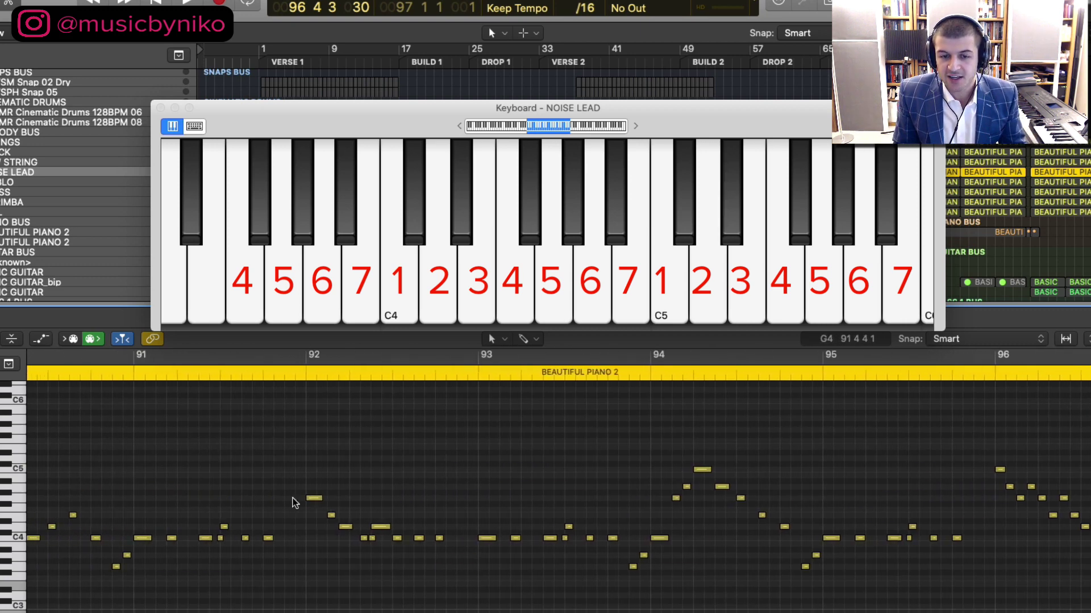
{"action": "scroll", "coordinate": [295, 503], "scroll_direction": "right", "scroll_amount": 3}
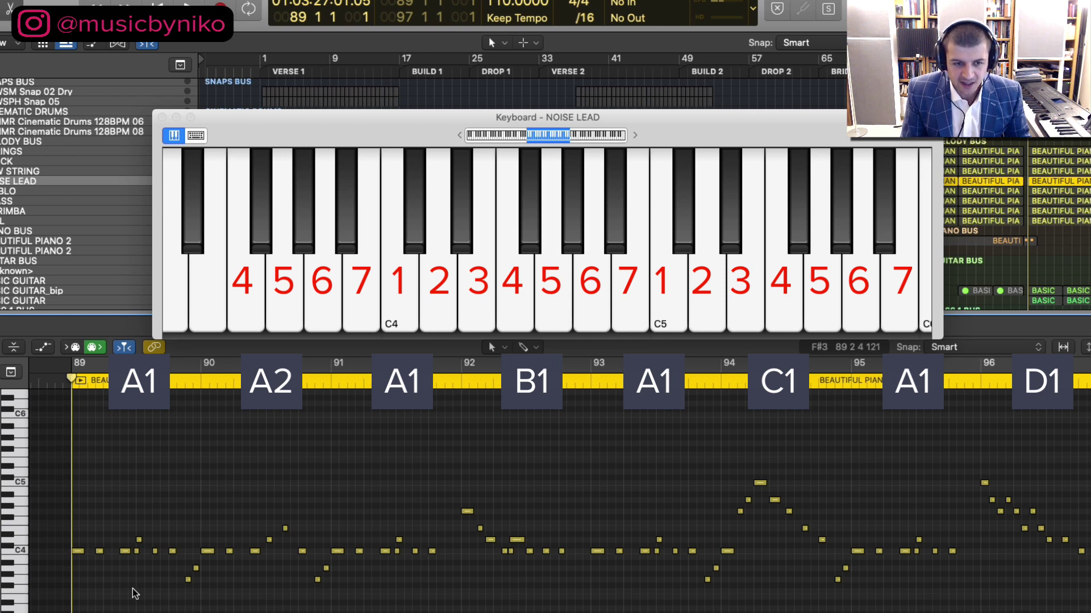
Play the melody from bar 89, then restart playback from bar 90 and again from bar 93
{"action": "key", "text": "space"}
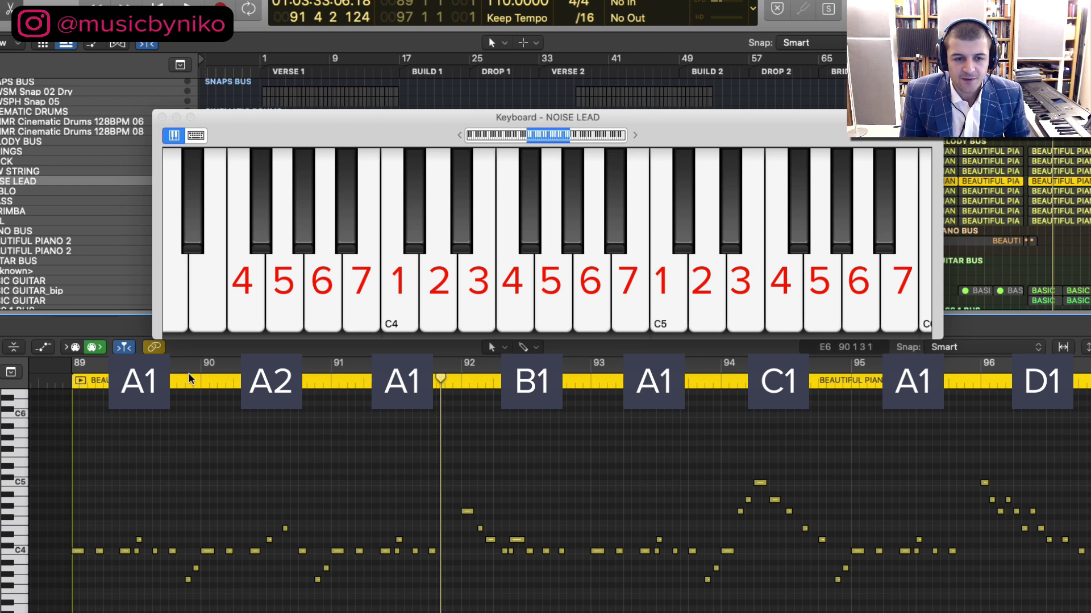
{"action": "left_click_drag", "start_coordinate": [192, 378], "coordinate": [202, 380]}
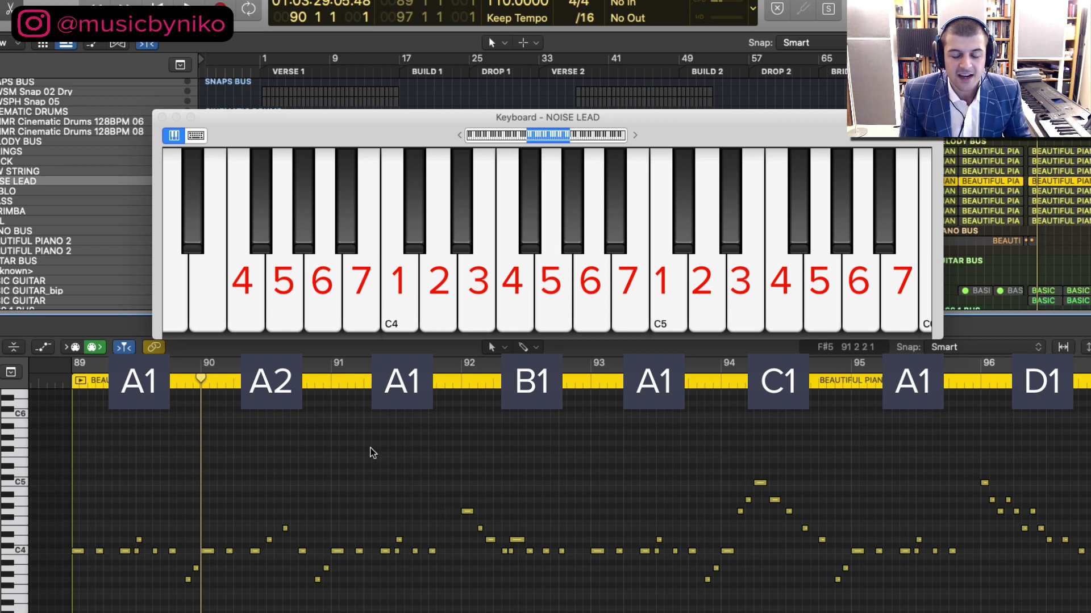
{"action": "key", "text": "space"}
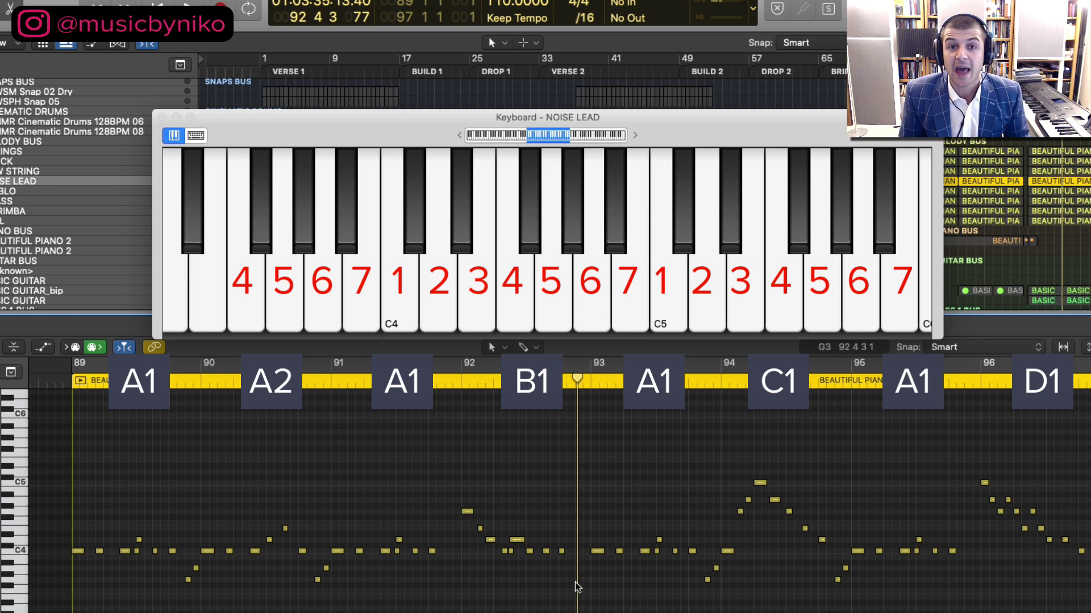
{"action": "left_click", "coordinate": [590, 379]}
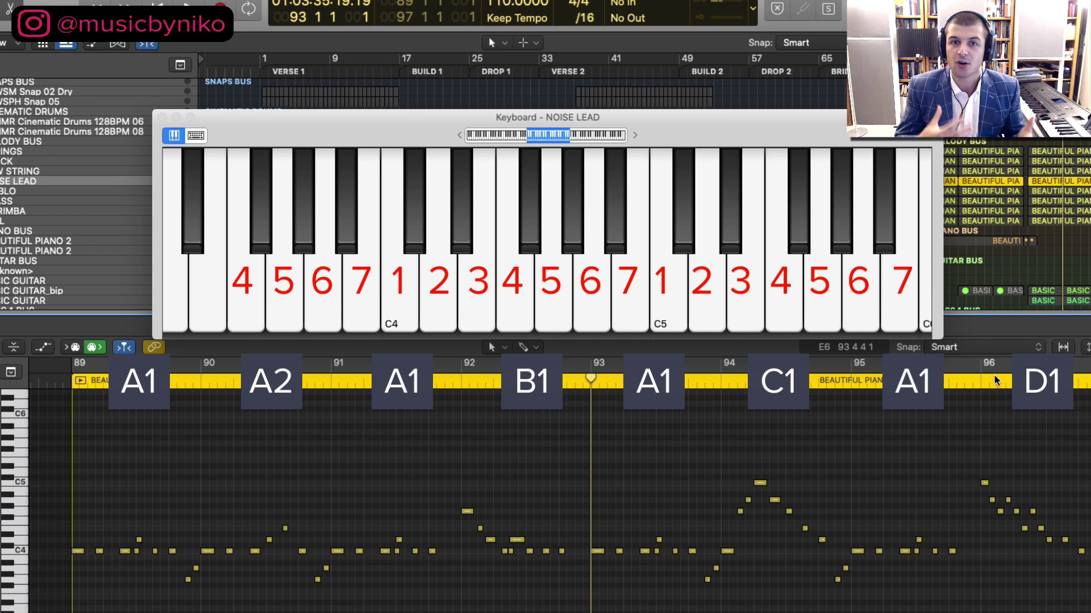
{"action": "key", "text": "space"}
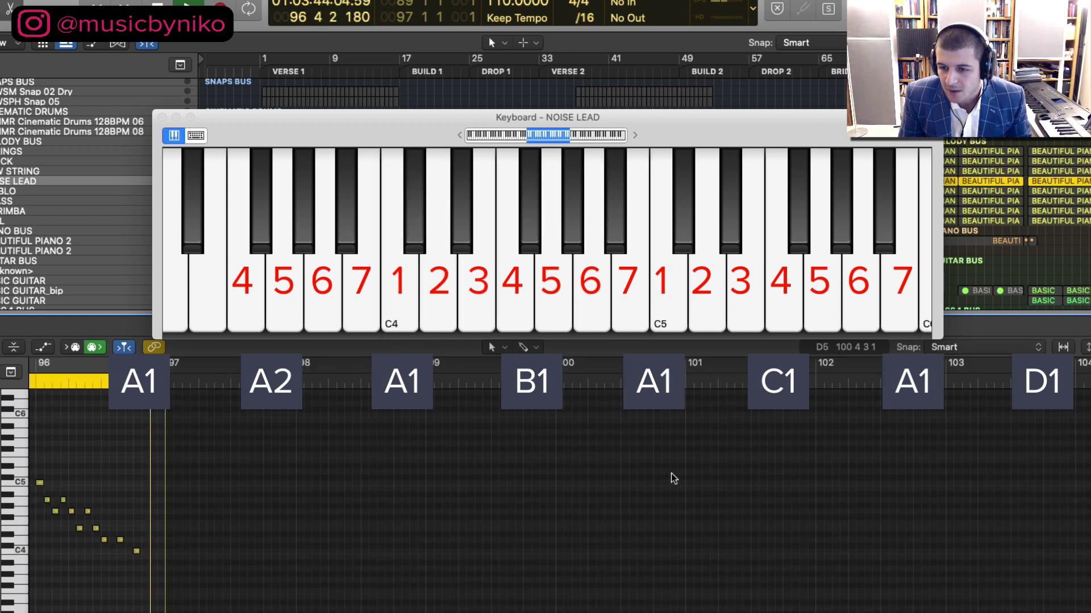
Frame bars 93–95 and marquee-select the three rising notes just before bar 94
{"action": "scroll", "coordinate": [215, 510], "scroll_direction": "left", "scroll_amount": 10}
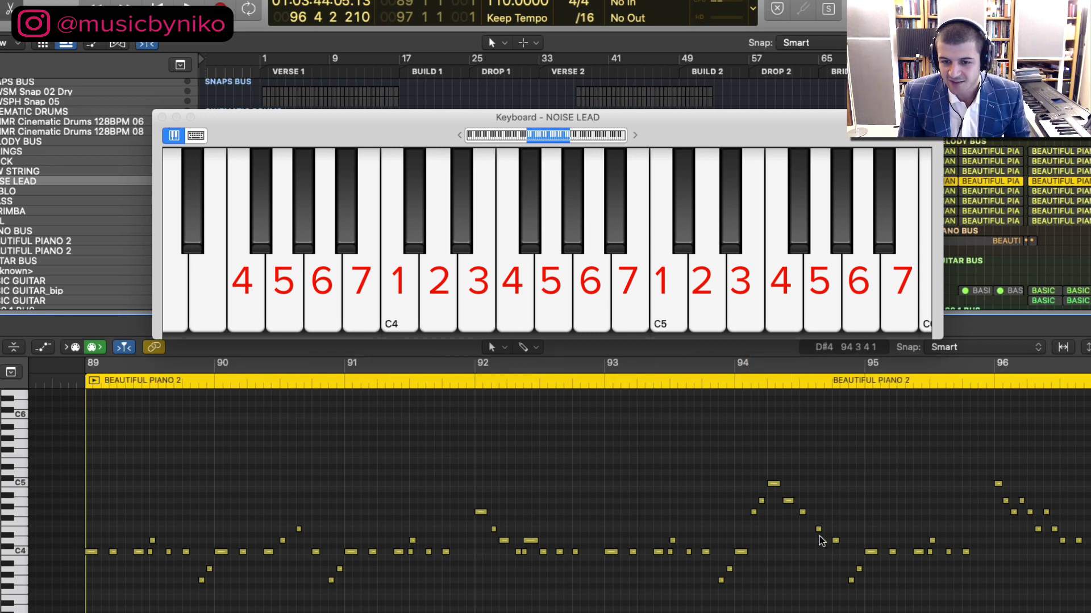
{"action": "scroll", "coordinate": [730, 530], "scroll_direction": "right", "scroll_amount": 3}
{"action": "scroll", "coordinate": [727, 525], "scroll_direction": "up", "scroll_amount": 3}
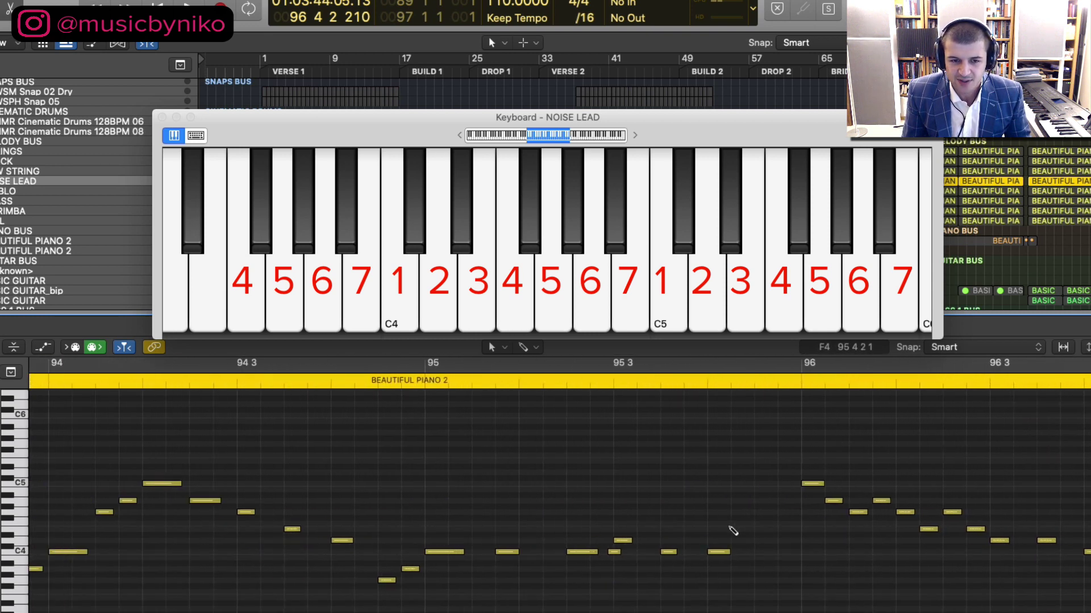
{"action": "scroll", "coordinate": [733, 531], "scroll_direction": "up", "scroll_amount": 2}
{"action": "scroll", "coordinate": [733, 531], "scroll_direction": "left", "scroll_amount": 3}
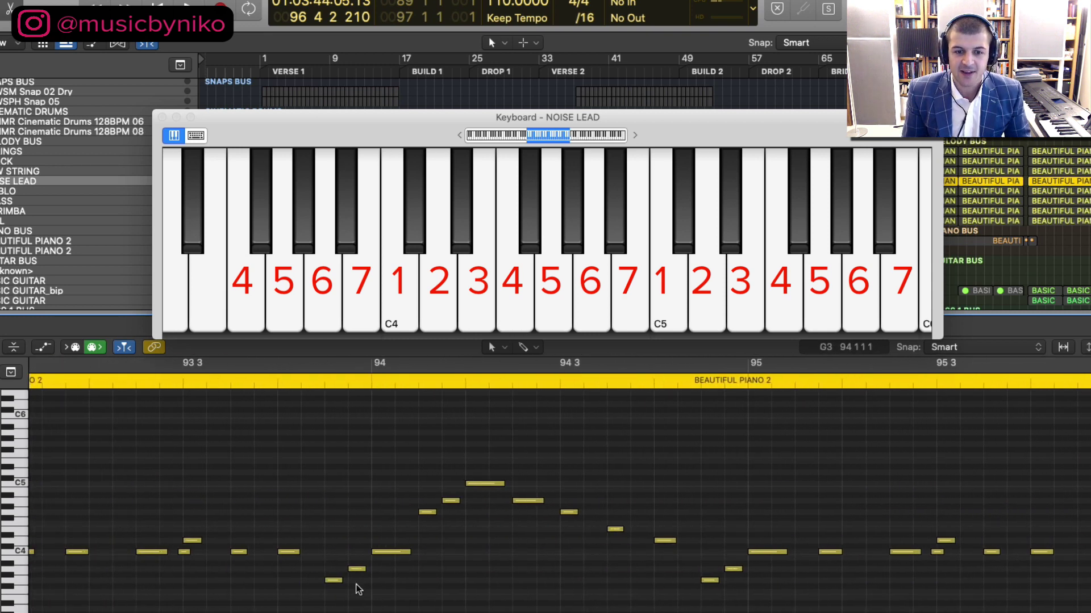
{"action": "left_click_drag", "start_coordinate": [333, 601], "coordinate": [396, 544]}
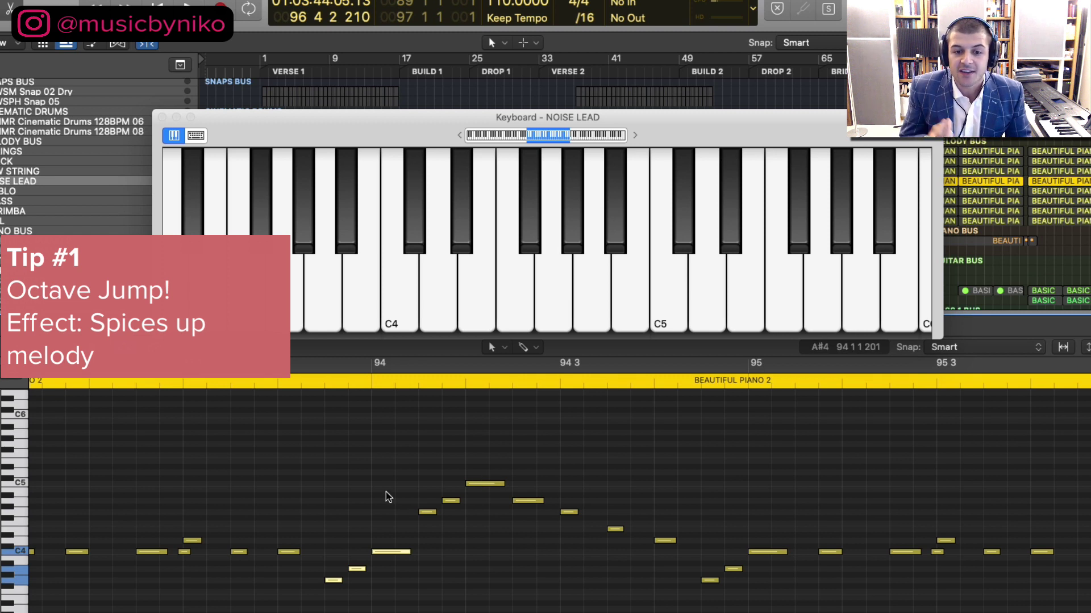
Play the rising notes from just before bar 94
{"action": "left_click", "coordinate": [324, 379]}
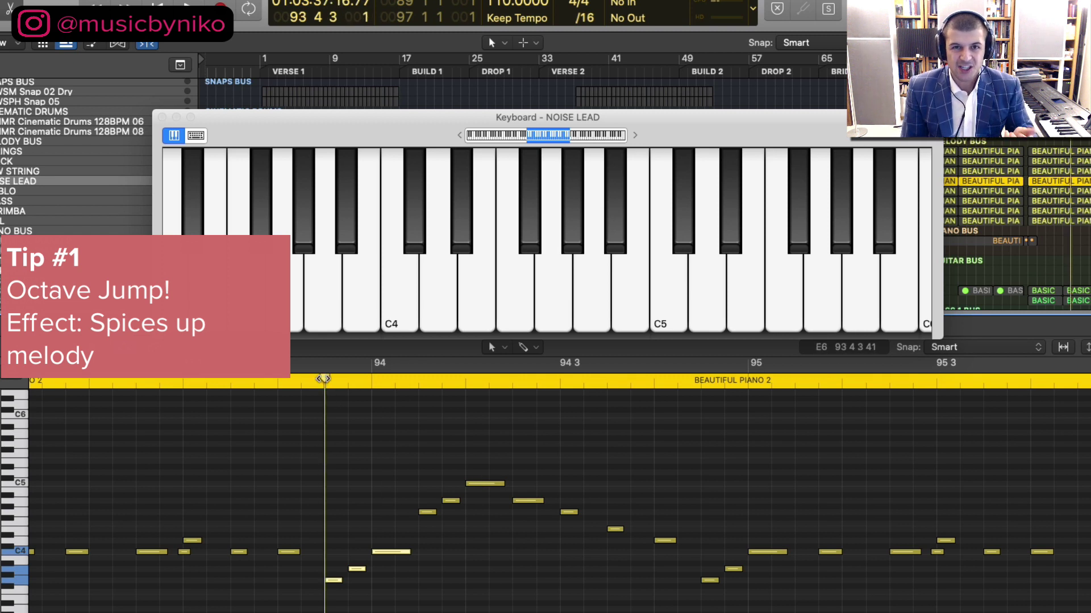
{"action": "key", "text": "space"}
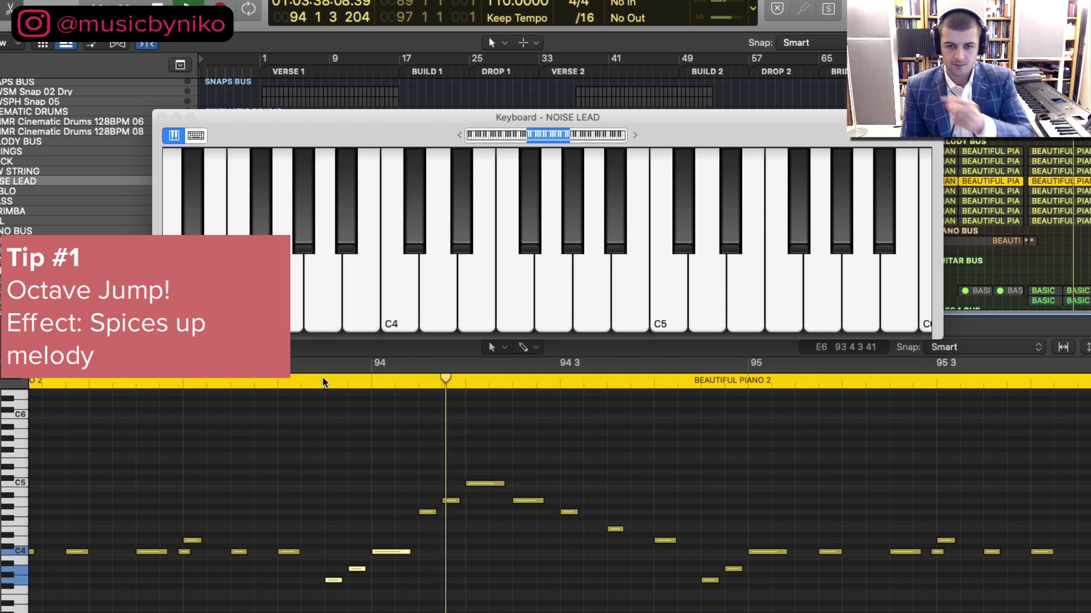
{"action": "scroll", "coordinate": [374, 468], "scroll_direction": "left", "scroll_amount": 5}
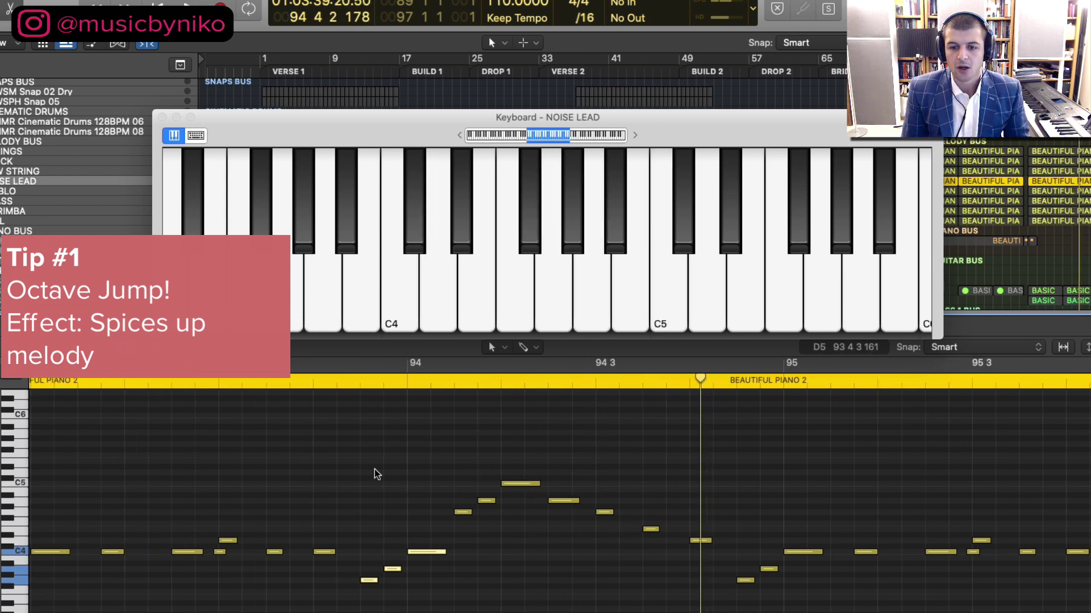
{"action": "scroll", "coordinate": [374, 475], "scroll_direction": "left", "scroll_amount": 8}
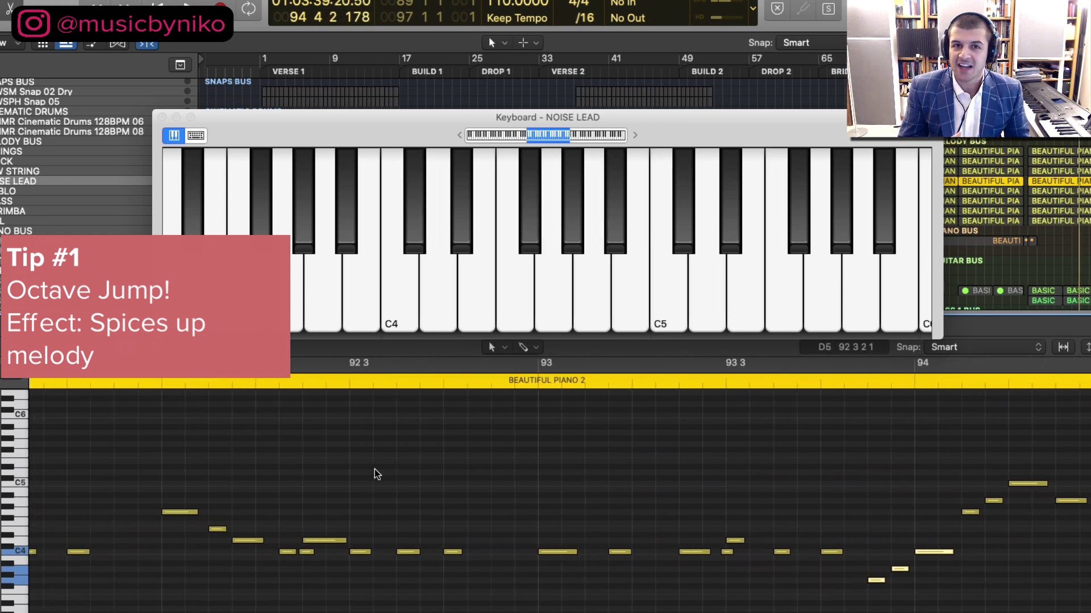
{"action": "scroll", "coordinate": [398, 480], "scroll_direction": "left", "scroll_amount": 2}
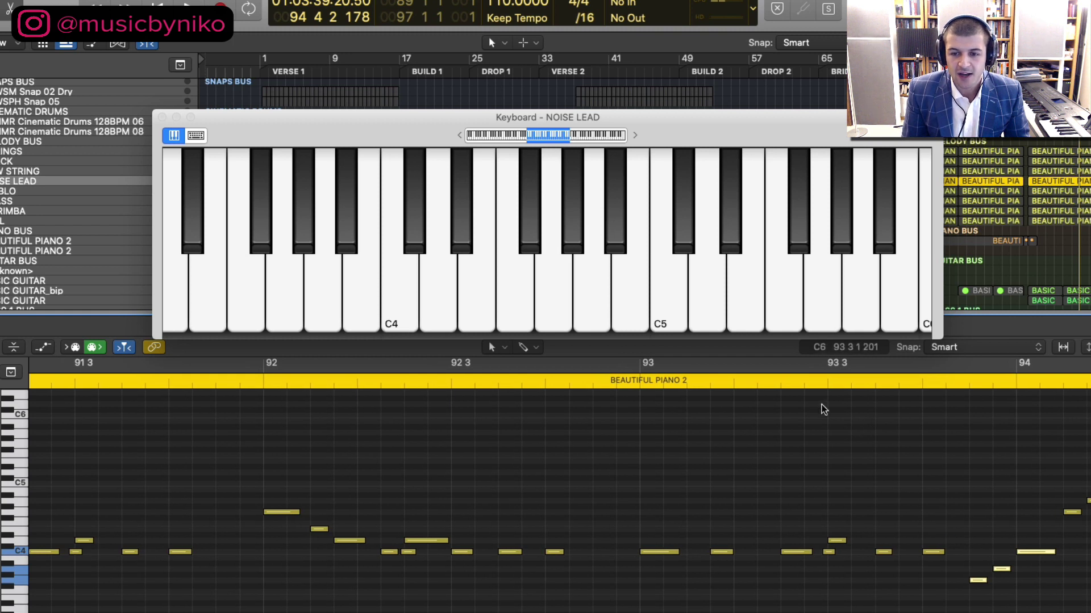
Stop, replay the melody from bar 93, then stop playback
{"action": "key", "text": "space"}
{"action": "scroll", "coordinate": [665, 469], "scroll_direction": "right", "scroll_amount": 6}
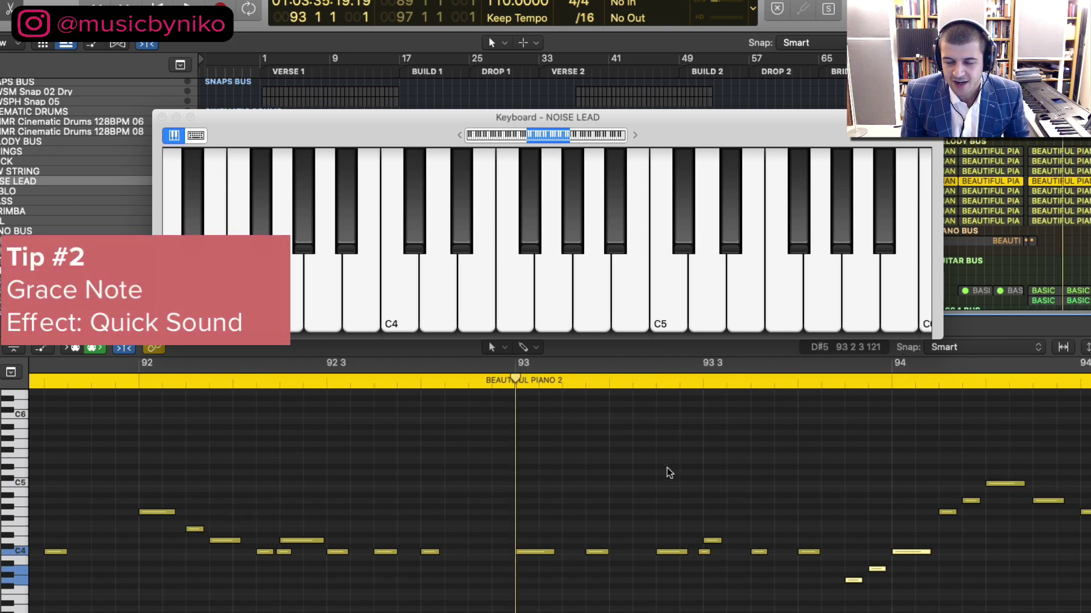
{"action": "scroll", "coordinate": [665, 488], "scroll_direction": "right", "scroll_amount": 2}
{"action": "key", "text": "space"}
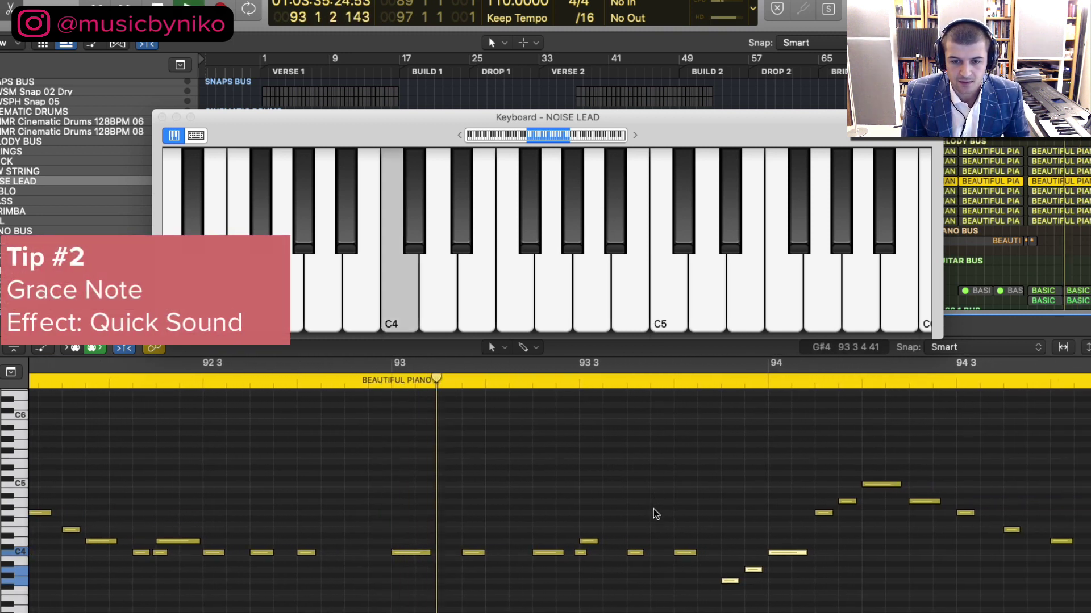
{"action": "key", "text": "space"}
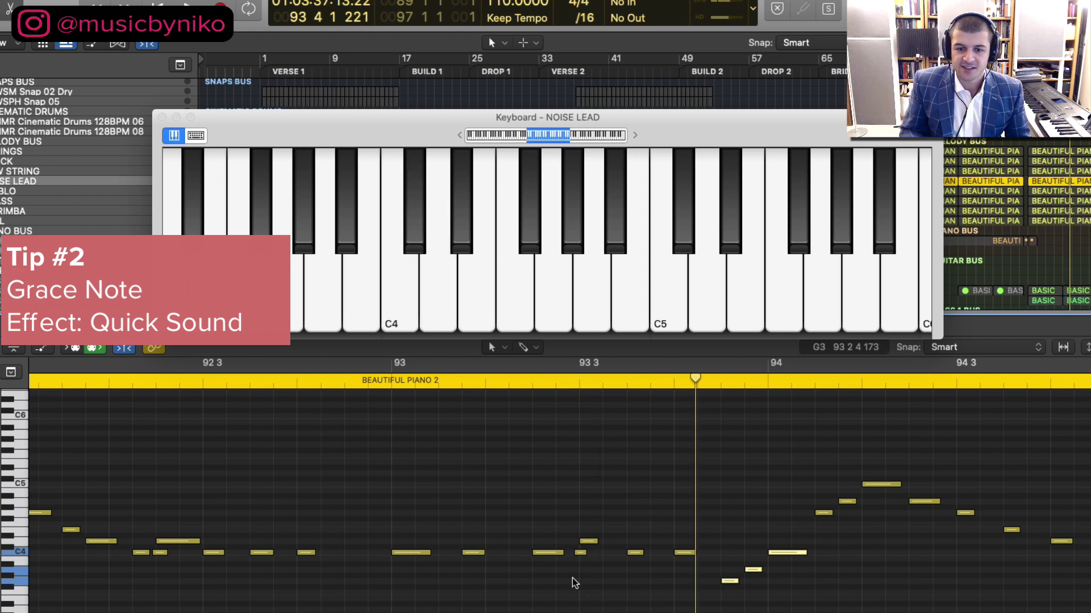
{"action": "scroll", "coordinate": [574, 579], "scroll_direction": "up", "scroll_amount": 5}
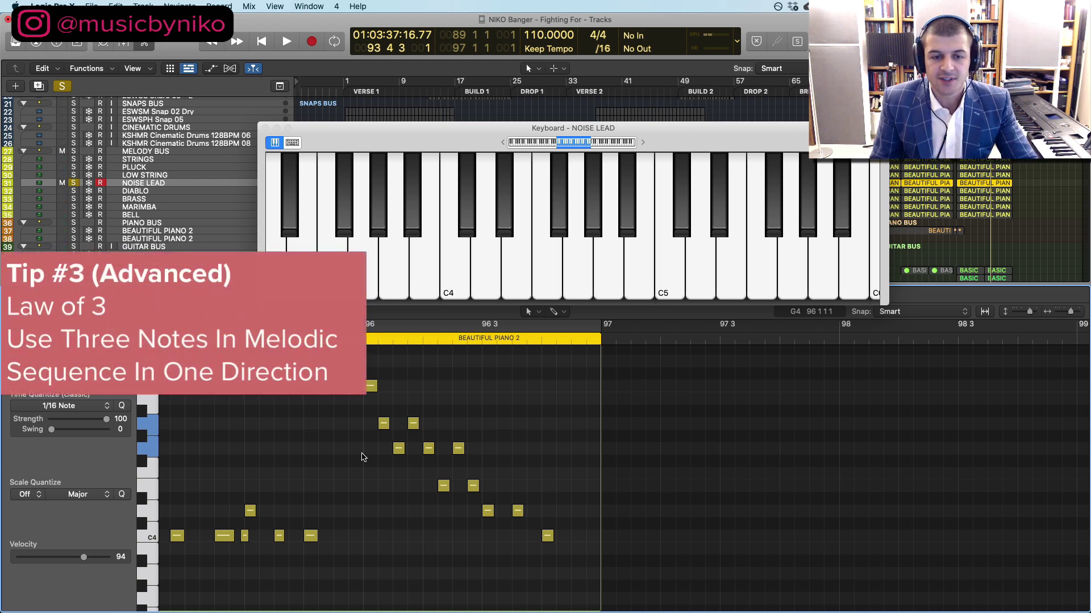
{"action": "key", "text": "super+Right"}
{"action": "key", "text": "super+Right"}
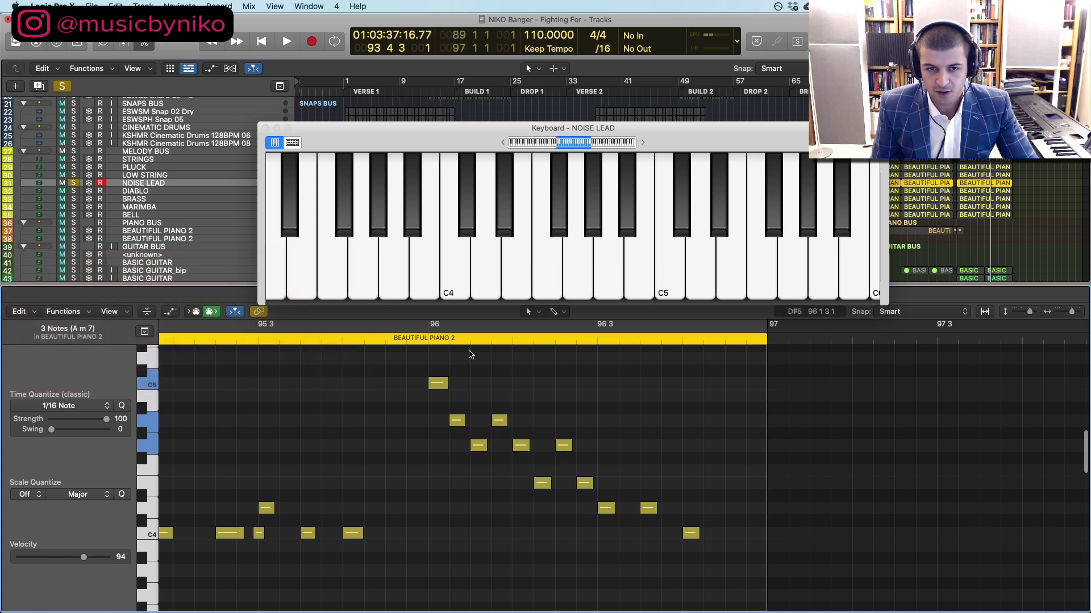
{"action": "left_click", "coordinate": [426, 338]}
{"action": "key", "text": "space"}
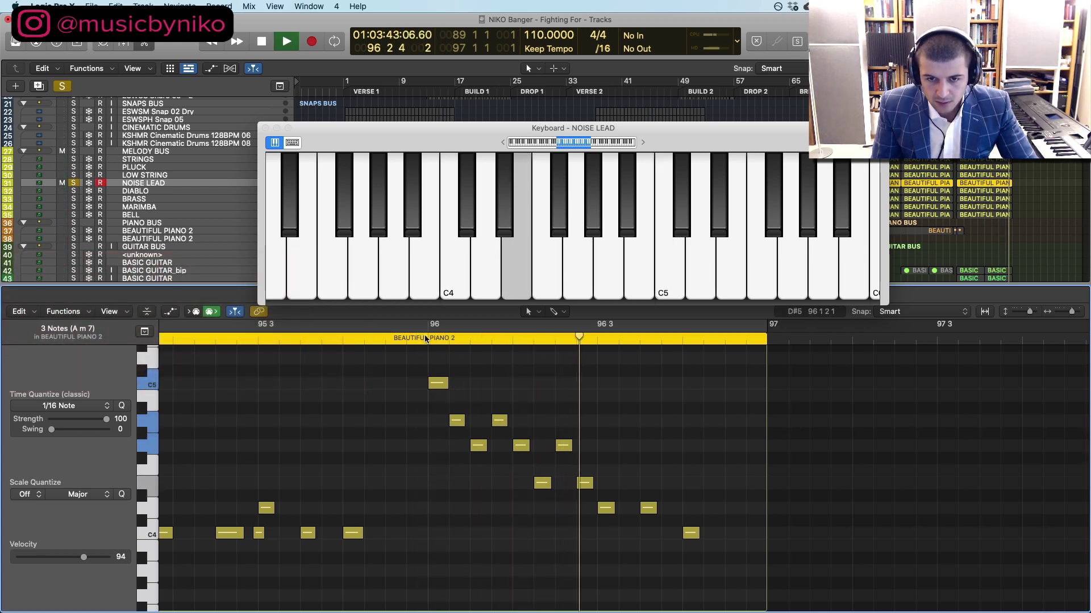
{"action": "key", "text": "space"}
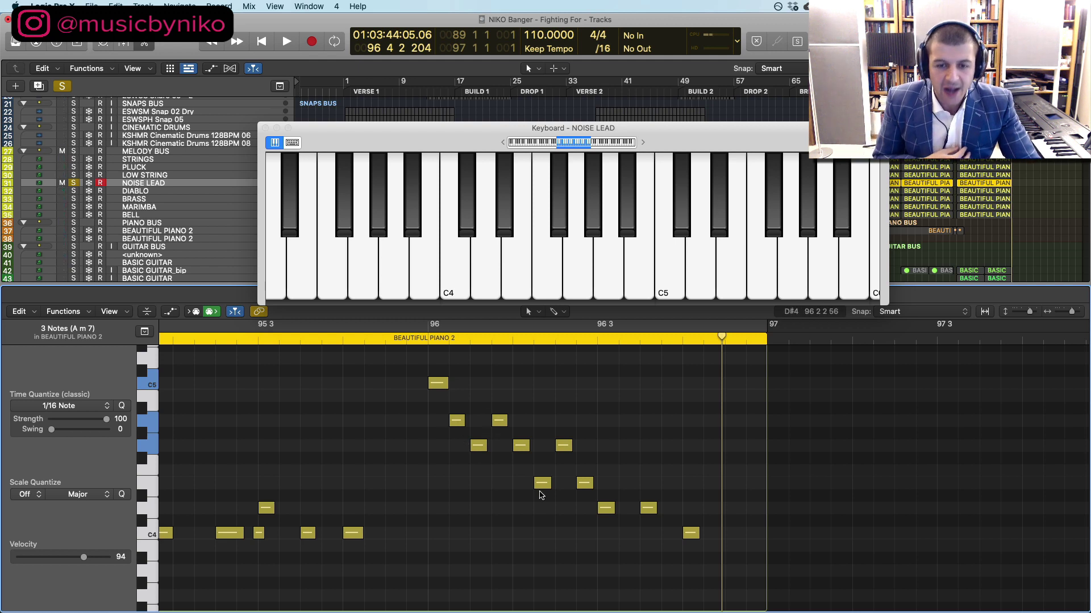
{"action": "mouse_move", "coordinate": [607, 516]}
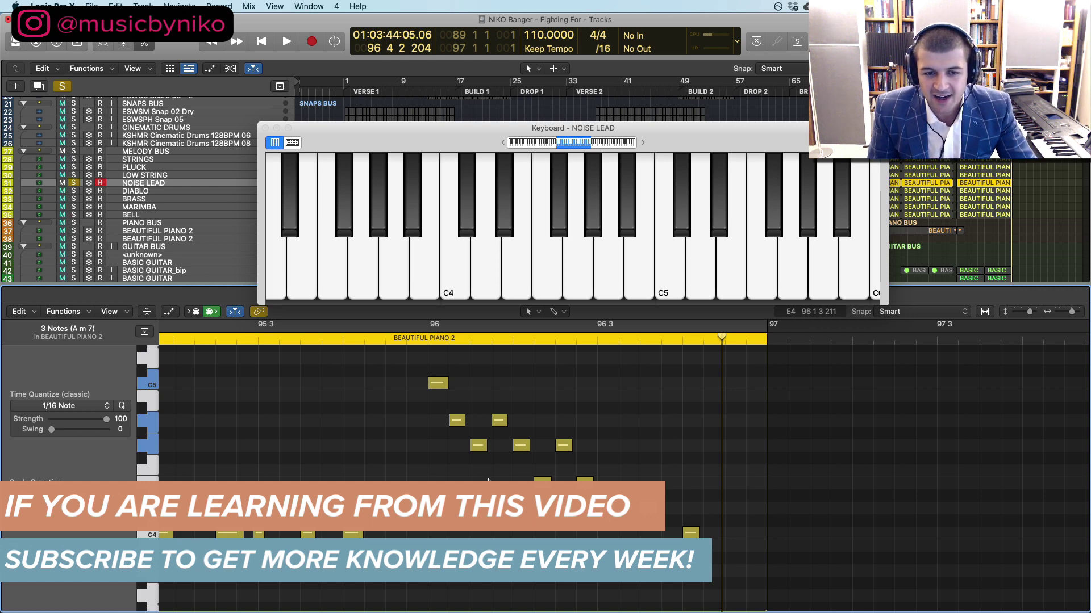
{"action": "scroll", "coordinate": [489, 482], "scroll_direction": "down", "scroll_amount": 5}
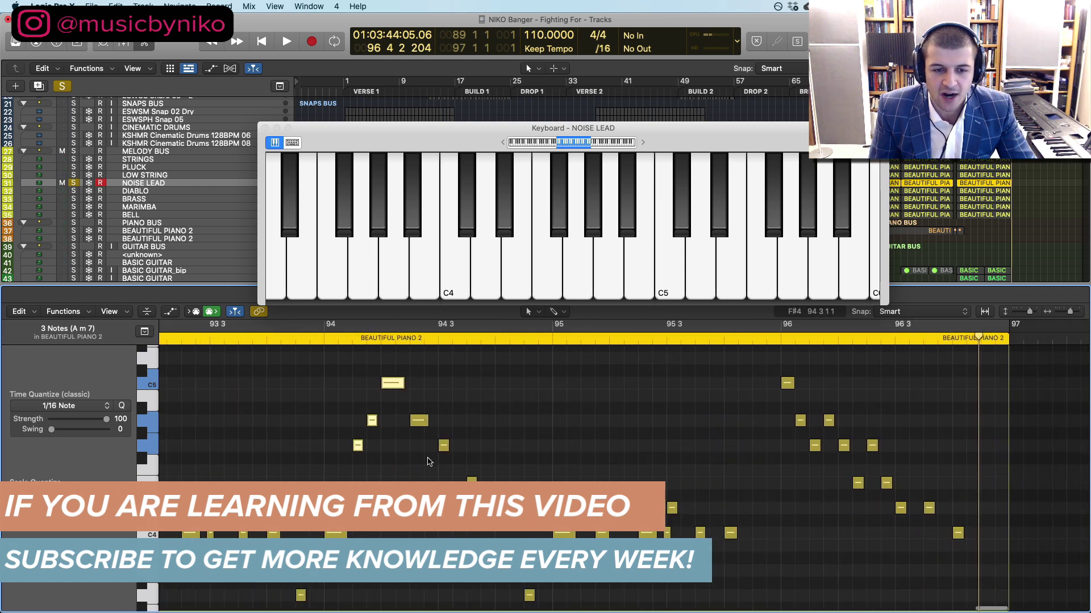
{"action": "scroll", "coordinate": [397, 457], "scroll_direction": "left", "scroll_amount": 5}
{"action": "scroll", "coordinate": [398, 457], "scroll_direction": "down", "scroll_amount": 1}
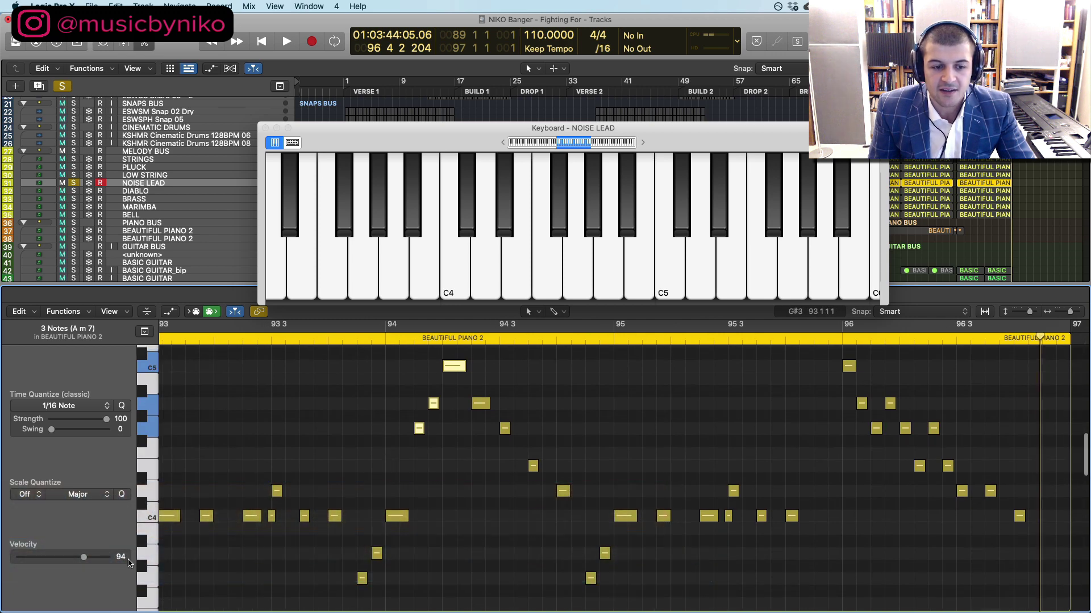
{"action": "left_click", "coordinate": [358, 339]}
{"action": "key", "text": "space"}
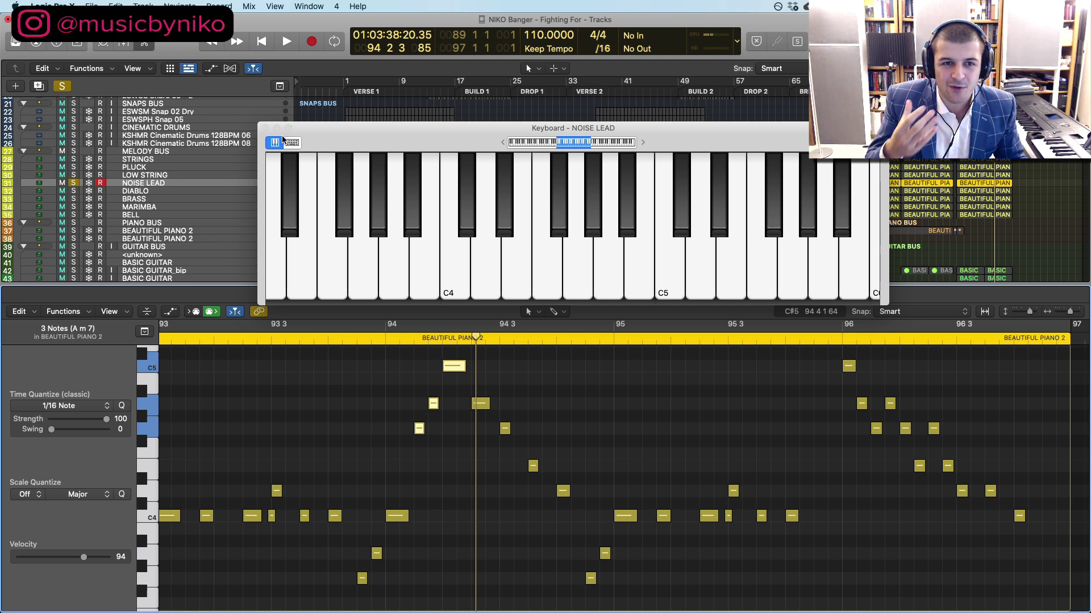
Close keyboard and editor, solo MELODY BUS, PIANO PLUCK BUS and PLUCKS, play, then open NOISE LEAD regions
{"action": "left_click", "coordinate": [265, 129]}
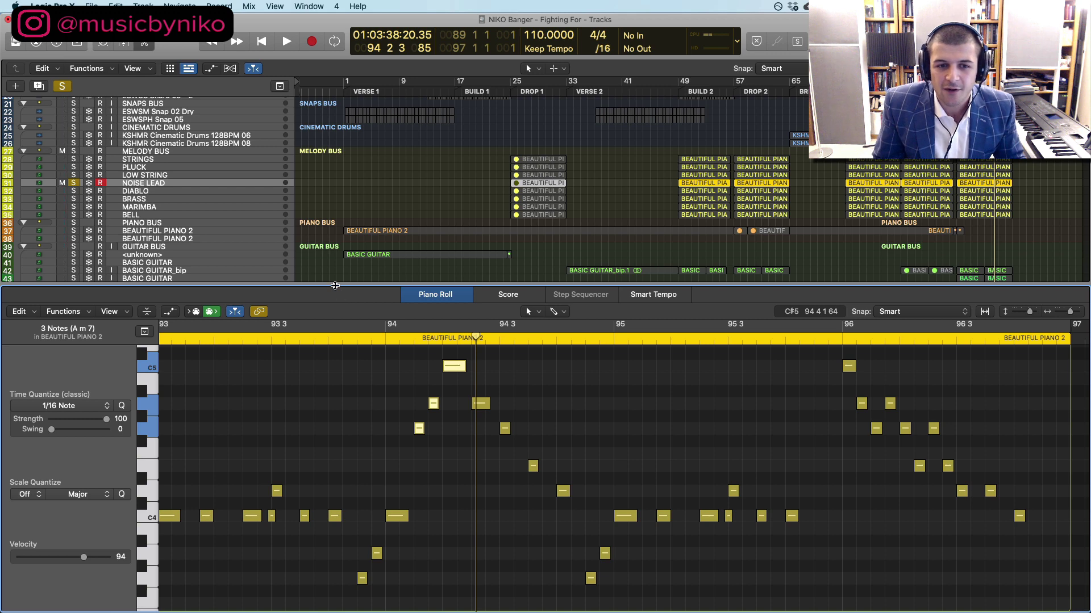
{"action": "key", "text": "e"}
{"action": "left_click", "coordinate": [73, 151]}
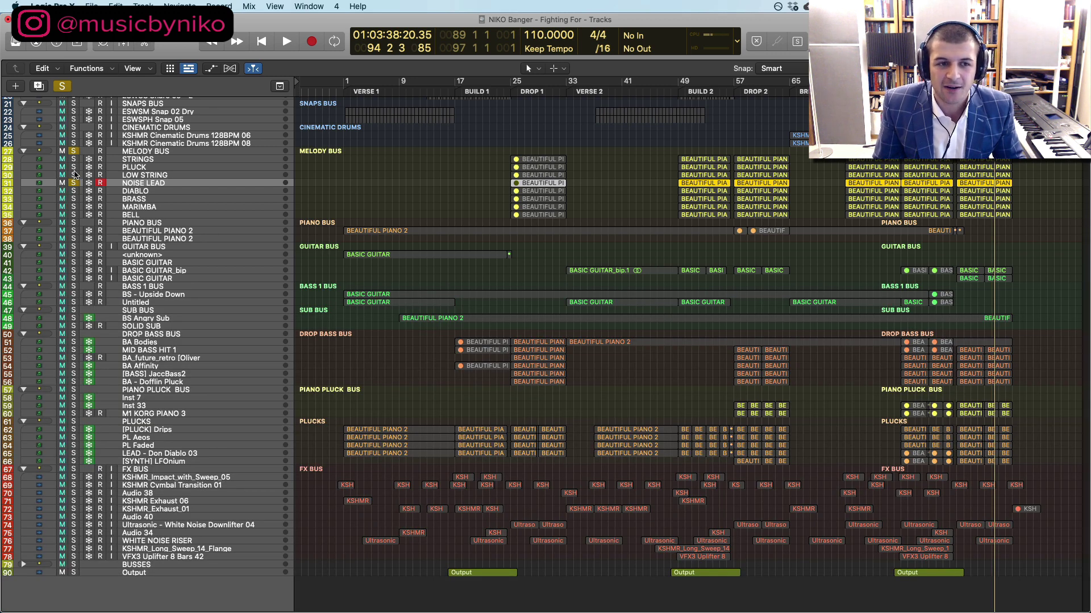
{"action": "left_click", "coordinate": [74, 183]}
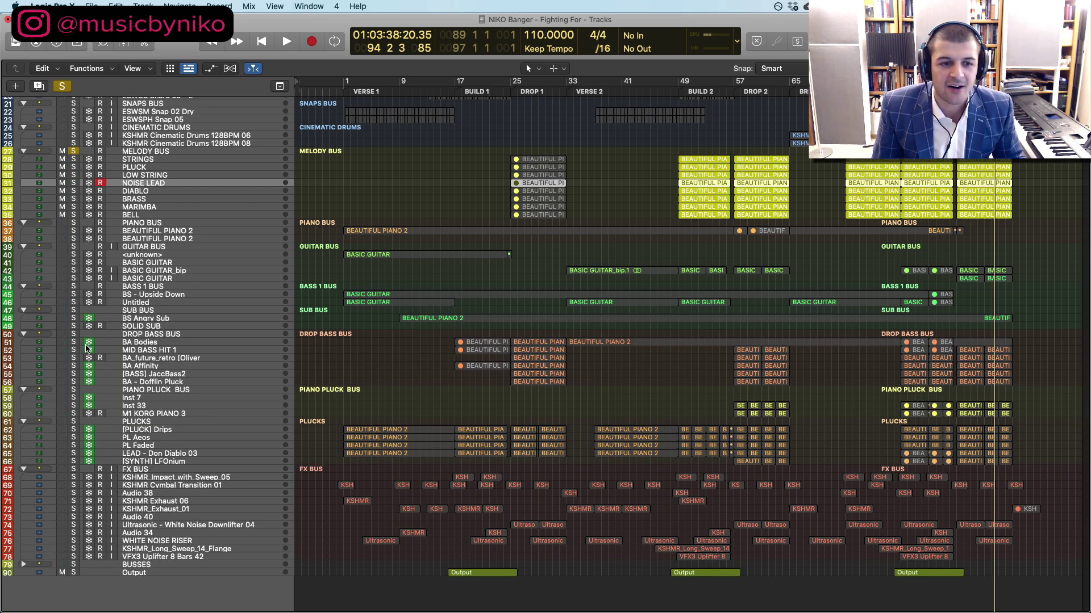
{"action": "left_click", "coordinate": [73, 421]}
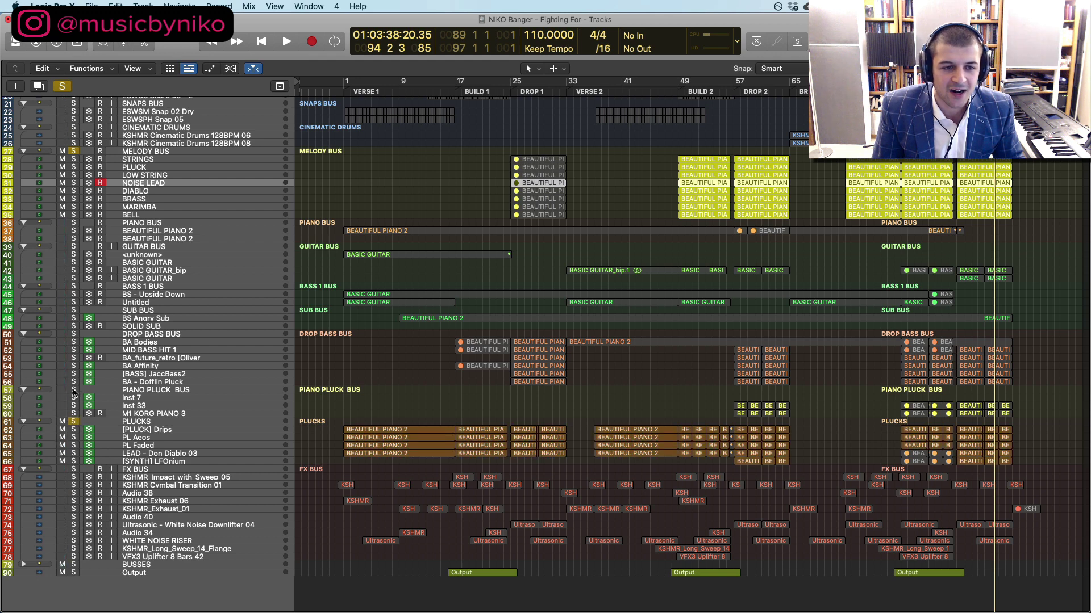
{"action": "left_click", "coordinate": [74, 390]}
{"action": "key", "text": "space"}
{"action": "key", "text": "space"}
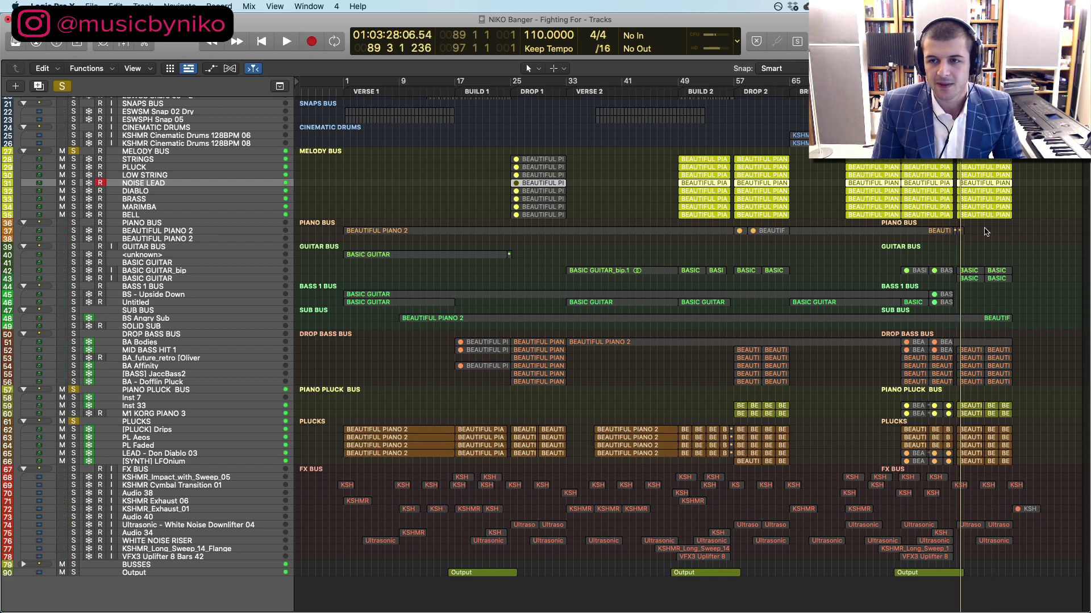
{"action": "double_click", "coordinate": [987, 185]}
Select all the NOISE LEAD notes and start playback from bar 89
{"action": "scroll", "coordinate": [470, 451], "scroll_direction": "up", "scroll_amount": 2}
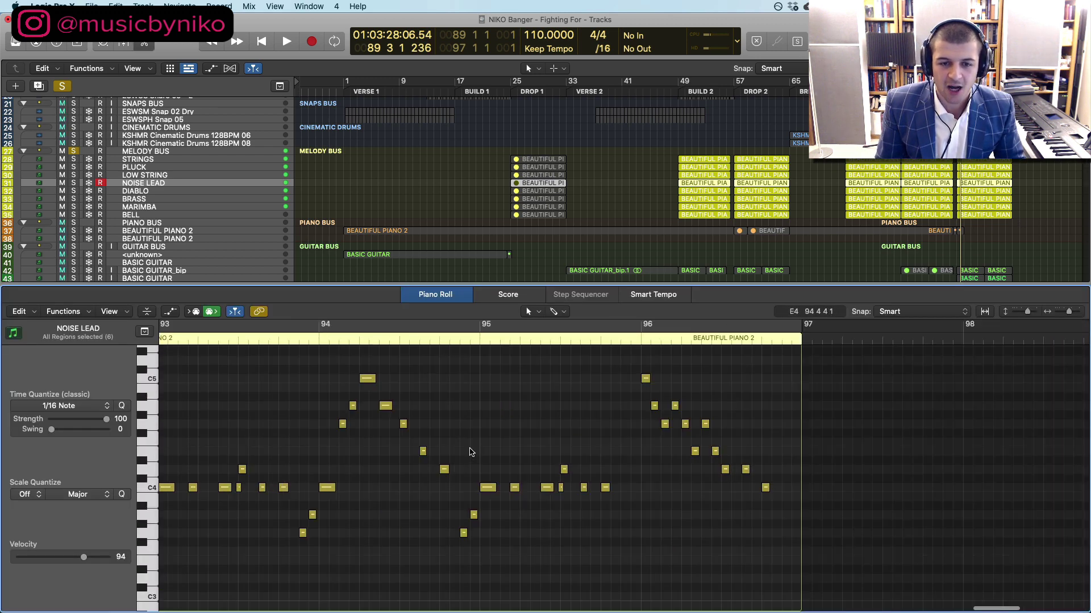
{"action": "scroll", "coordinate": [470, 451], "scroll_direction": "up", "scroll_amount": 2}
{"action": "scroll", "coordinate": [467, 440], "scroll_direction": "down", "scroll_amount": 4}
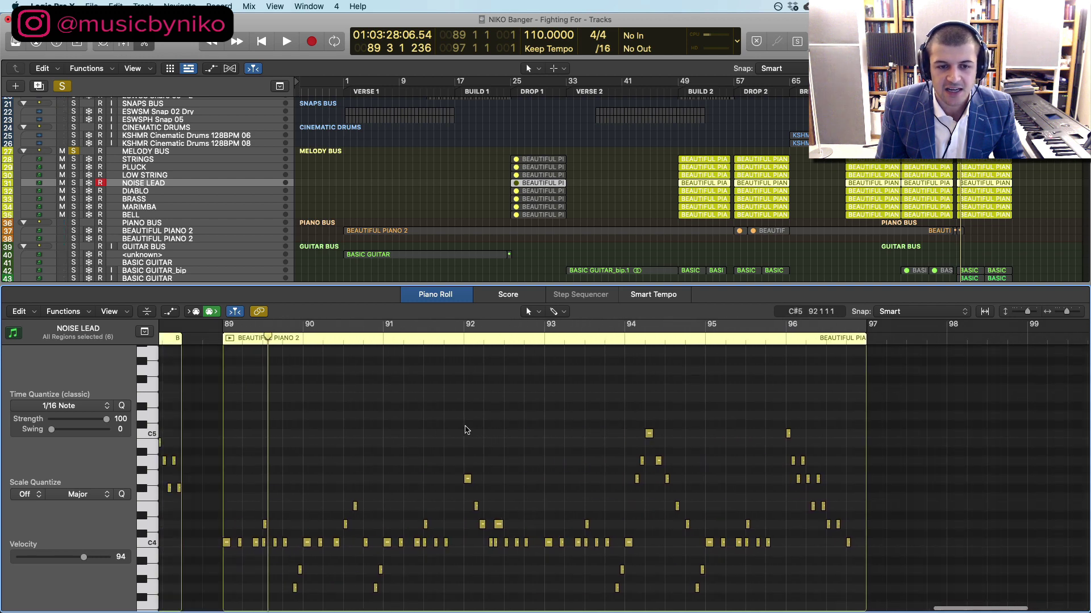
{"action": "left_click_drag", "start_coordinate": [206, 370], "coordinate": [977, 602]}
{"action": "scroll", "coordinate": [686, 599], "scroll_direction": "up", "scroll_amount": 8}
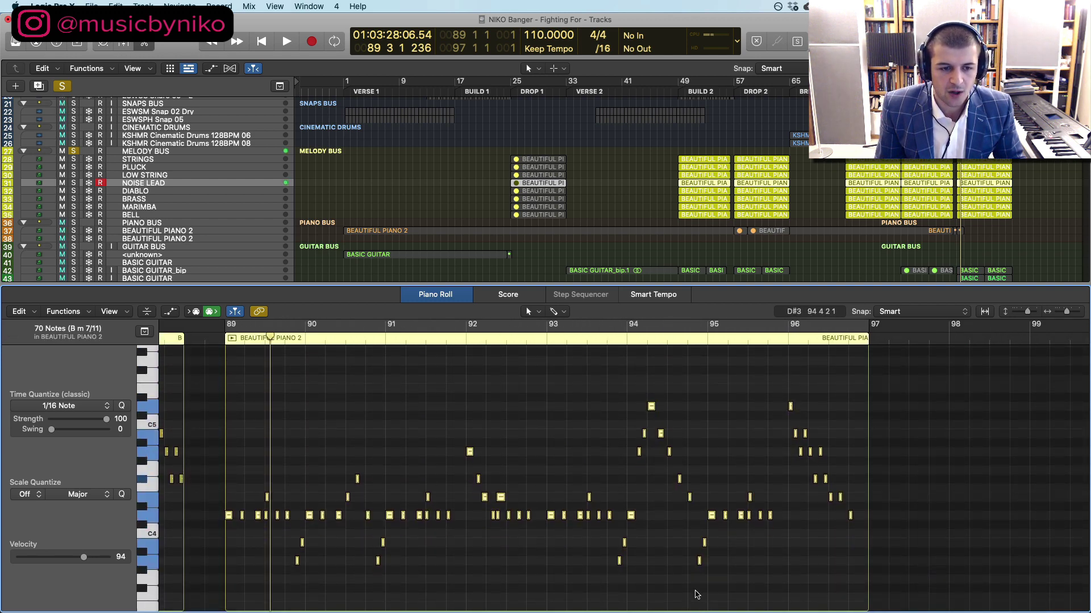
{"action": "key", "text": "space"}
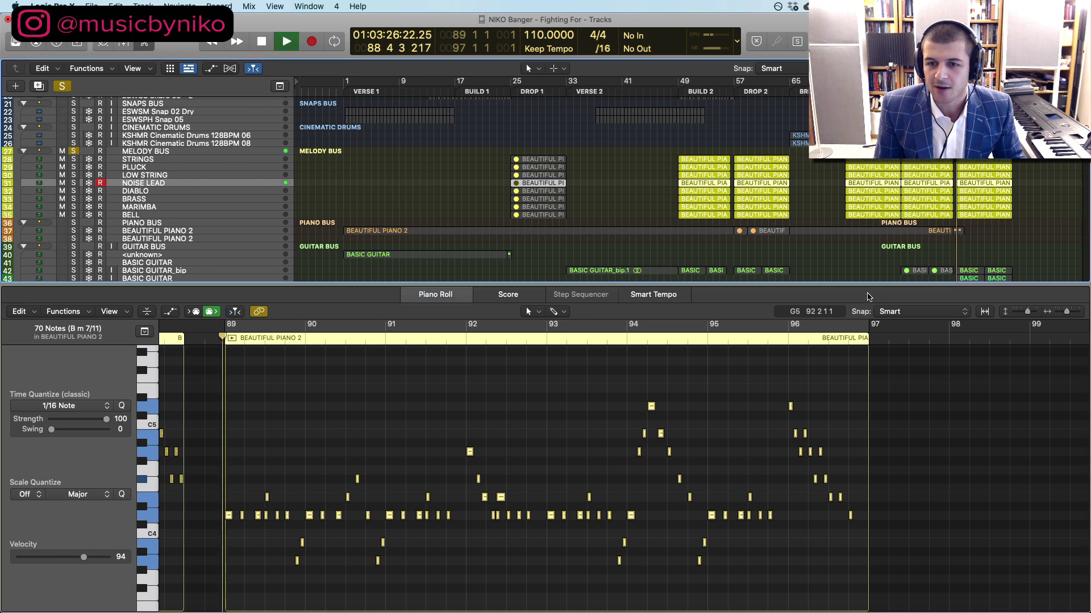
Close the note editor and let the soloed parts play through to bar 96, then stop
{"action": "key", "text": "e"}
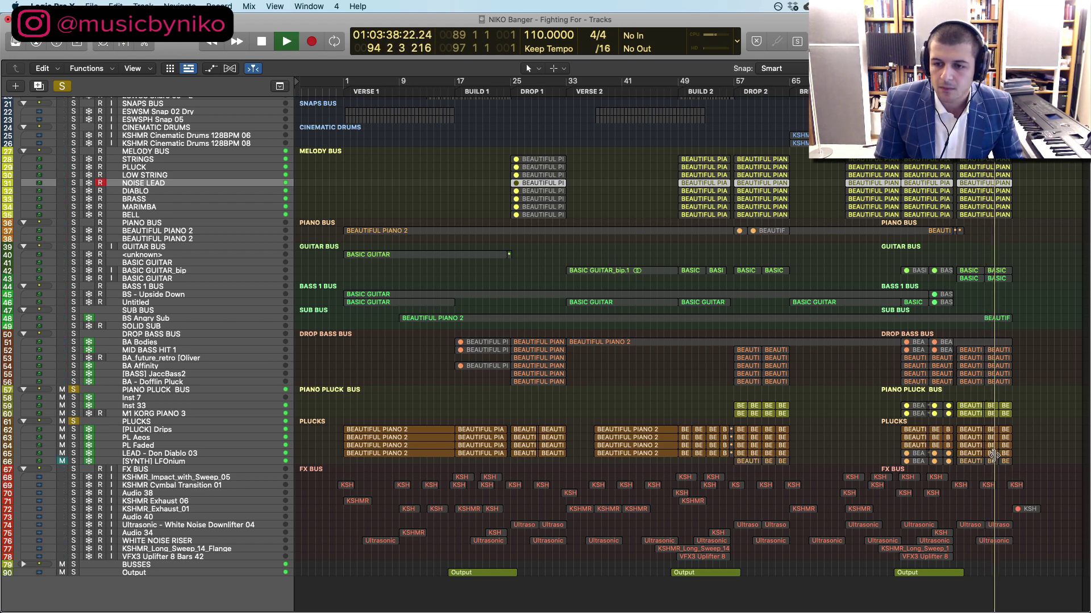
{"action": "scroll", "coordinate": [995, 483], "scroll_direction": "up", "scroll_amount": 5}
{"action": "scroll", "coordinate": [995, 459], "scroll_direction": "up", "scroll_amount": 8}
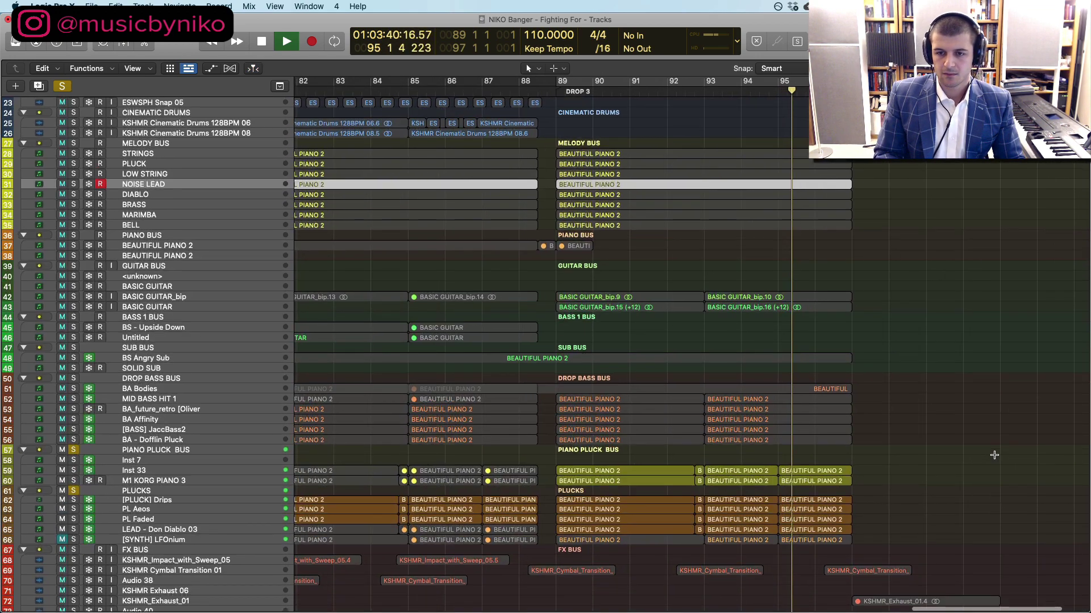
{"action": "scroll", "coordinate": [913, 426], "scroll_direction": "left", "scroll_amount": 3}
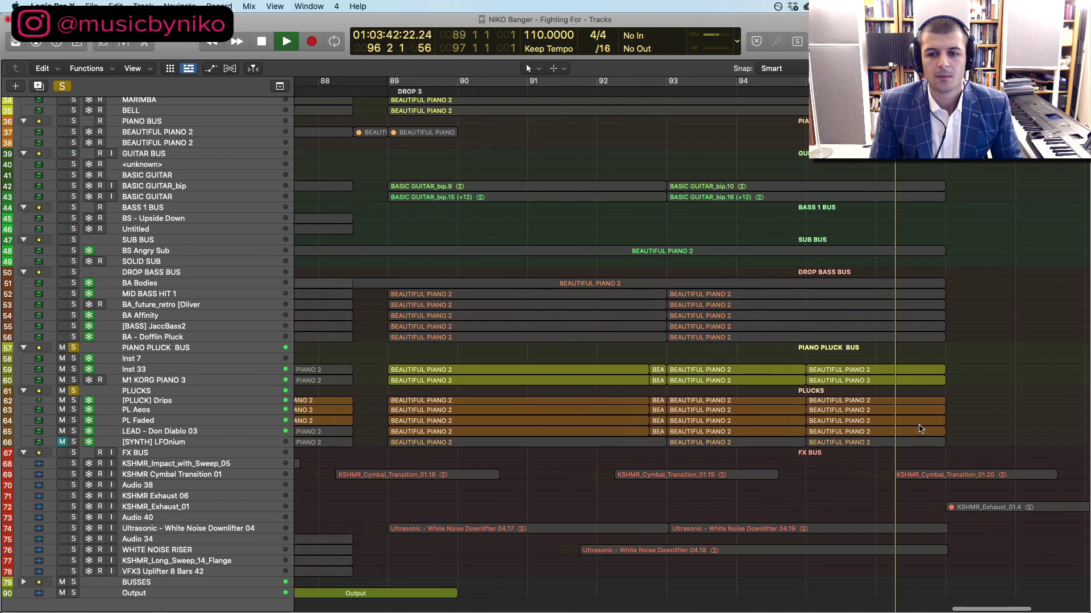
{"action": "key", "text": "space"}
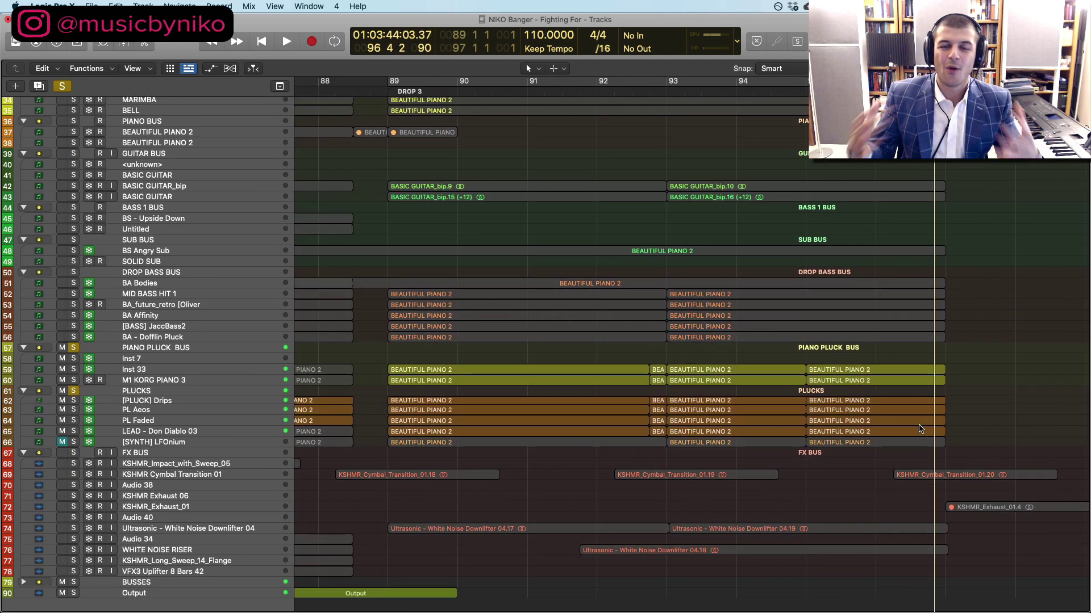
Open the BEAUTIFUL PIANO 2 chord region at bar 95 in a taller, zoomed-to-fit piano roll
{"action": "double_click", "coordinate": [838, 373]}
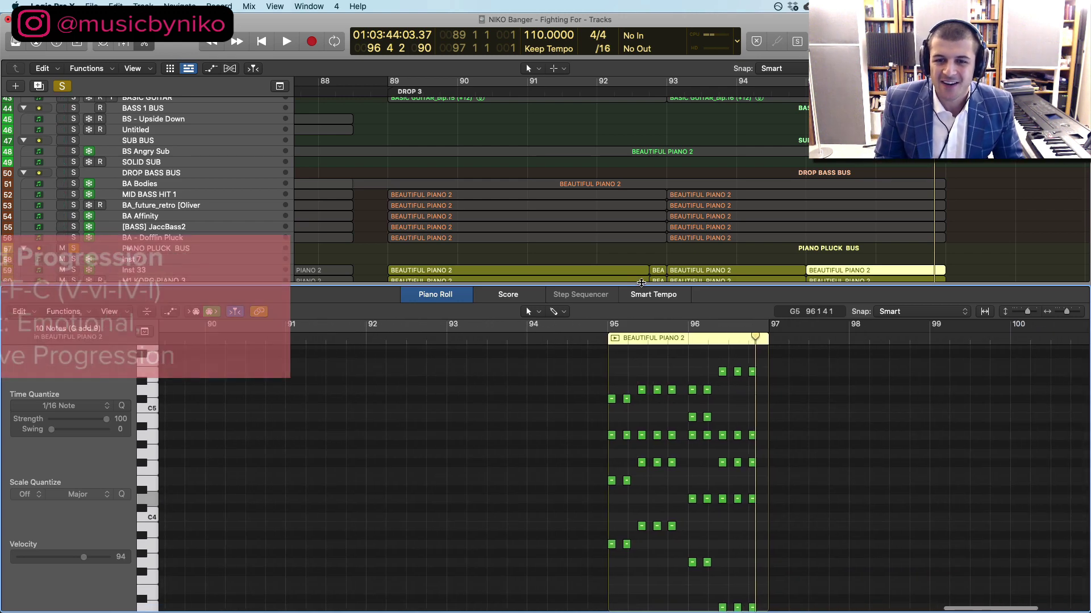
{"action": "left_click_drag", "start_coordinate": [629, 286], "coordinate": [629, 186]}
{"action": "key", "text": "z"}
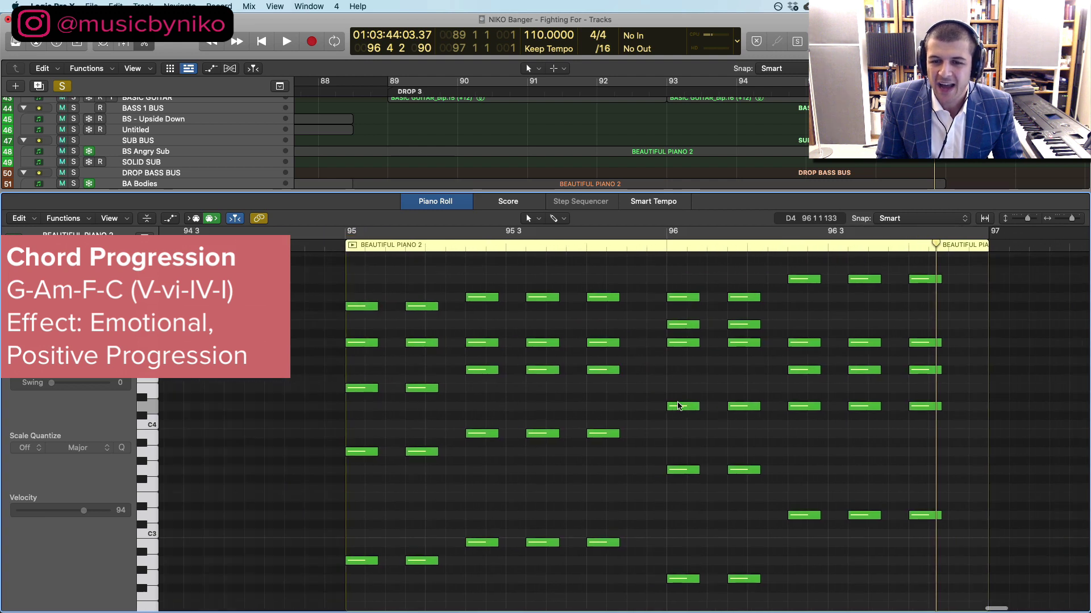
{"action": "scroll", "coordinate": [680, 406], "scroll_direction": "right", "scroll_amount": 2}
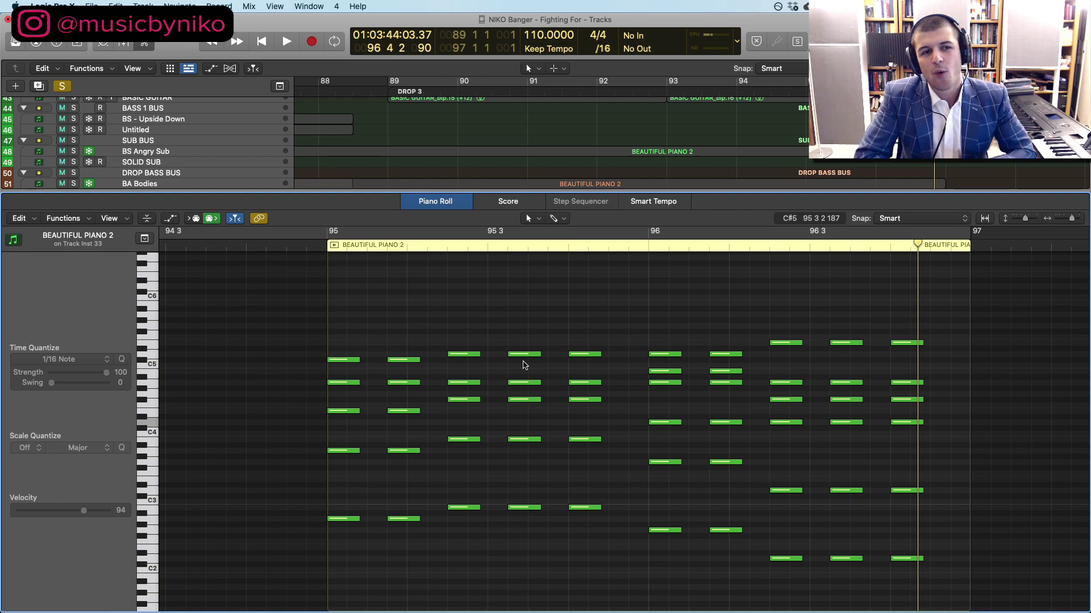
Close the piano roll and zoom out the arrangement to show bars 1–65 across all tracks
{"action": "key", "text": "p"}
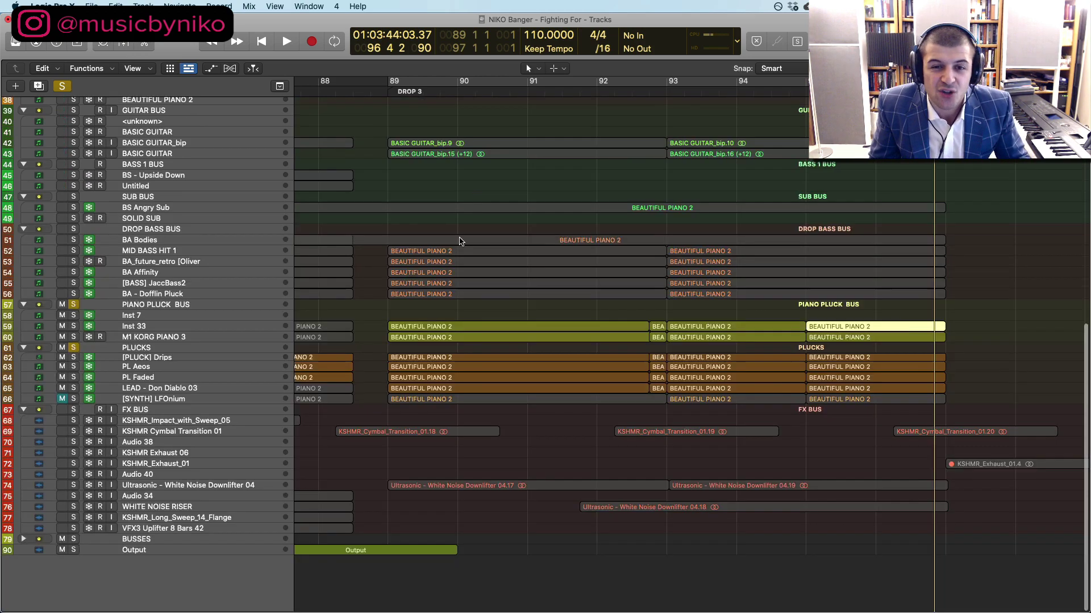
{"action": "scroll", "coordinate": [471, 239], "scroll_direction": "down", "scroll_amount": 10}
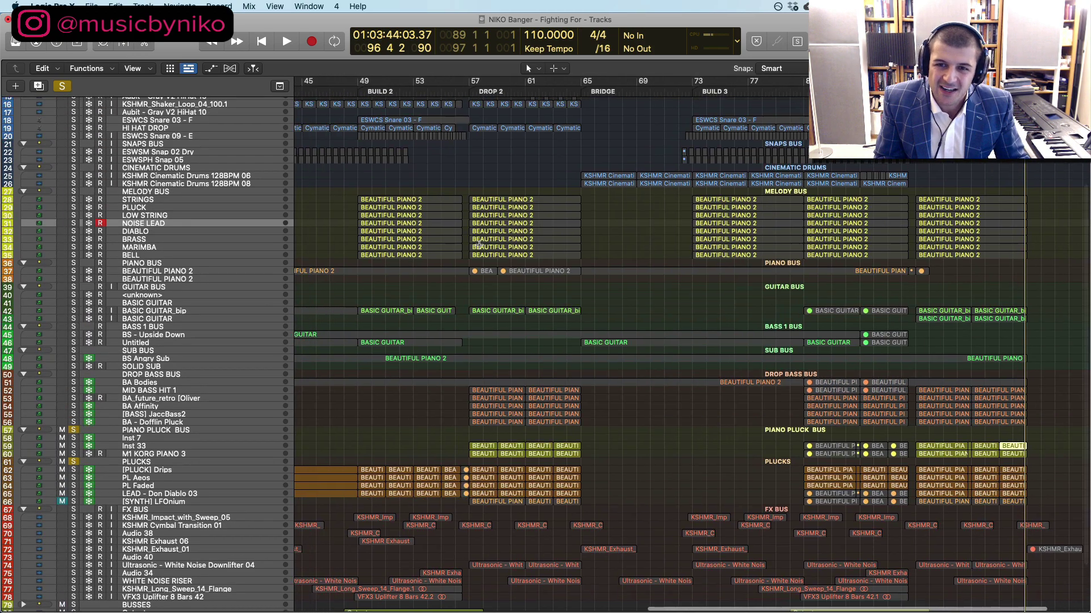
{"action": "scroll", "coordinate": [482, 245], "scroll_direction": "down", "scroll_amount": 5}
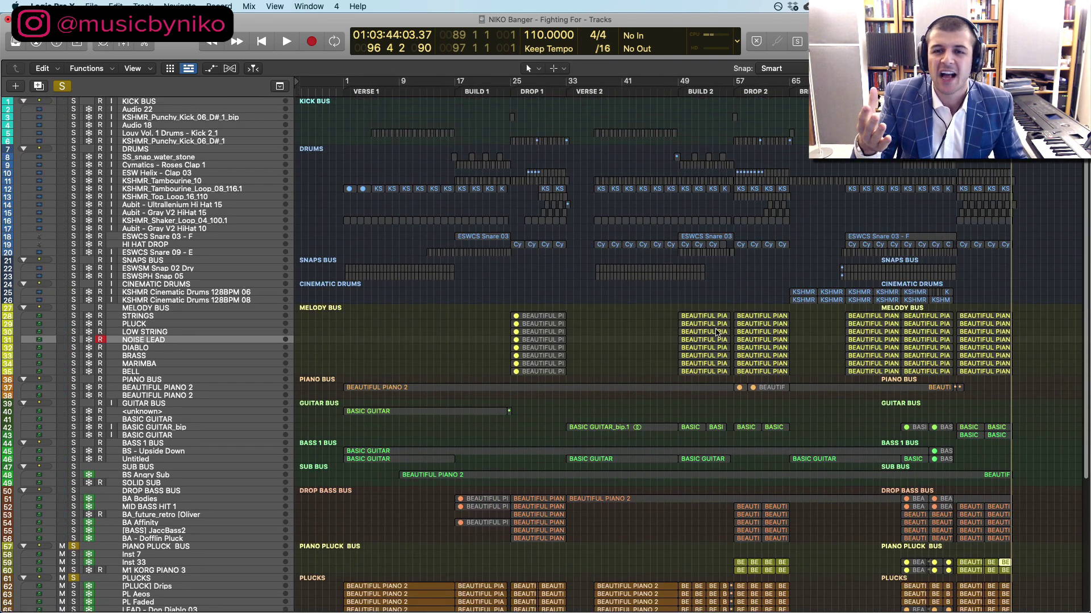
{"action": "scroll", "coordinate": [718, 334], "scroll_direction": "down", "scroll_amount": 1}
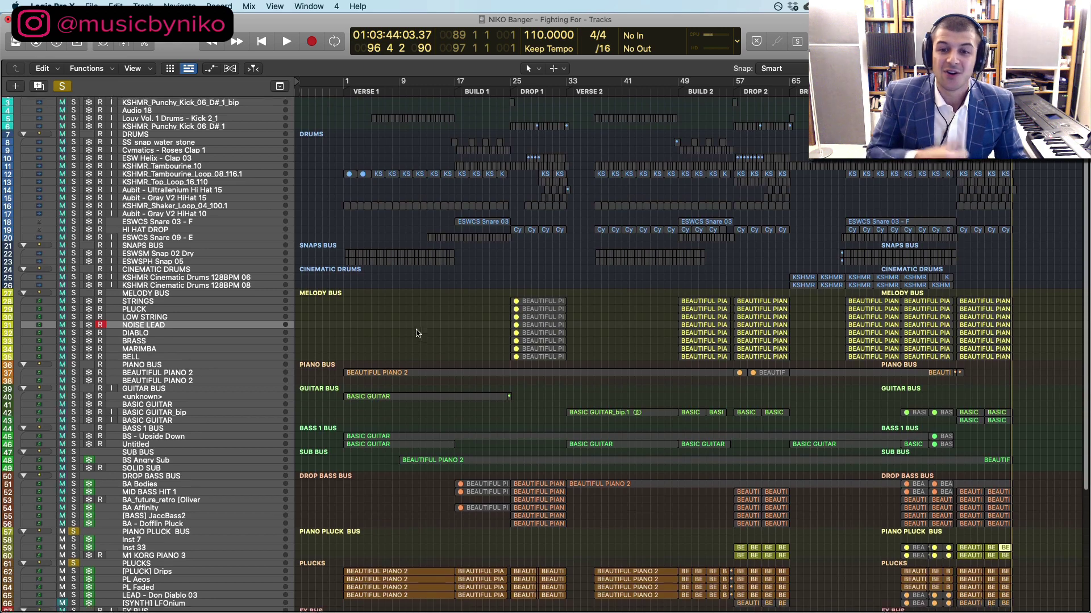
{"action": "scroll", "coordinate": [559, 276], "scroll_direction": "up", "scroll_amount": 1}
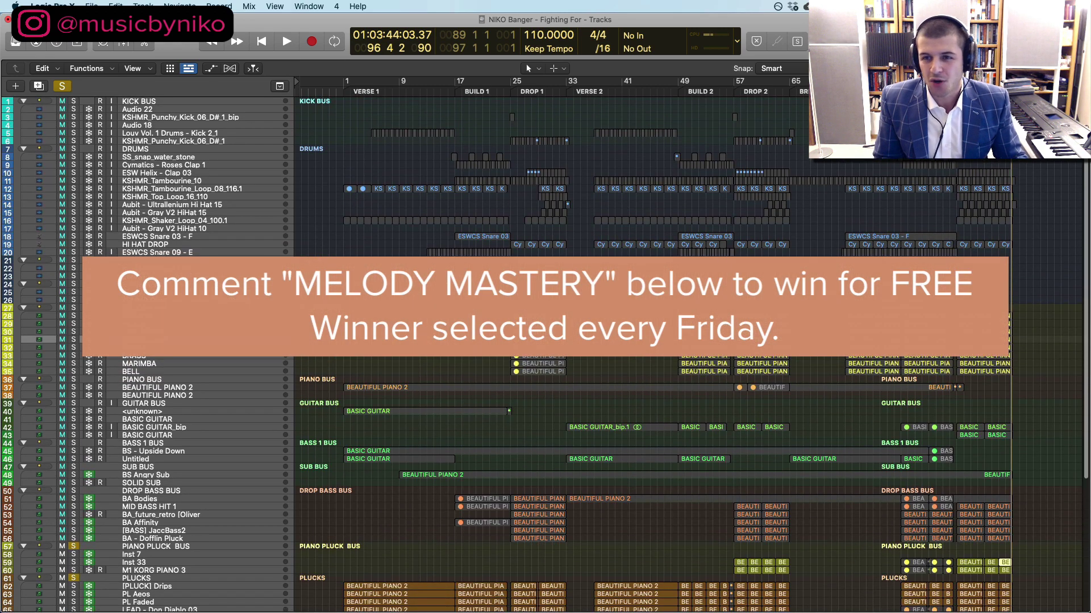